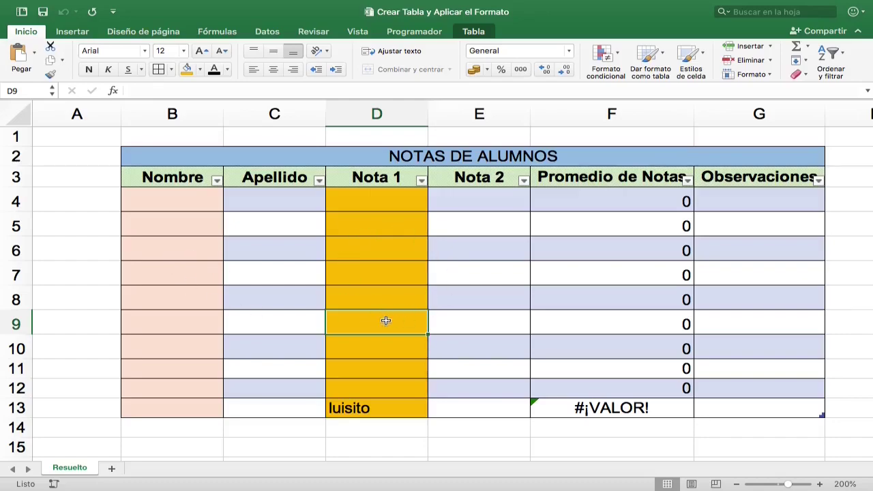
{"action": "left_click_drag", "start_coordinate": [193, 197], "coordinate": [189, 392]}
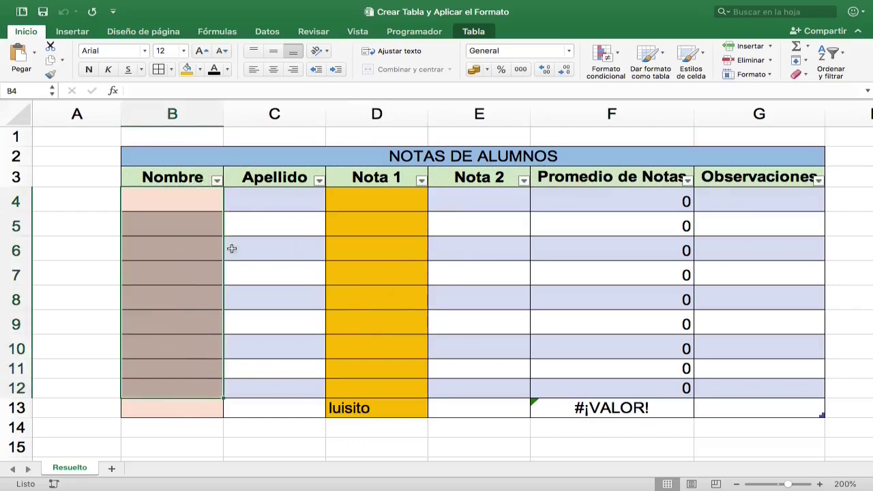
{"action": "left_click", "coordinate": [126, 245]}
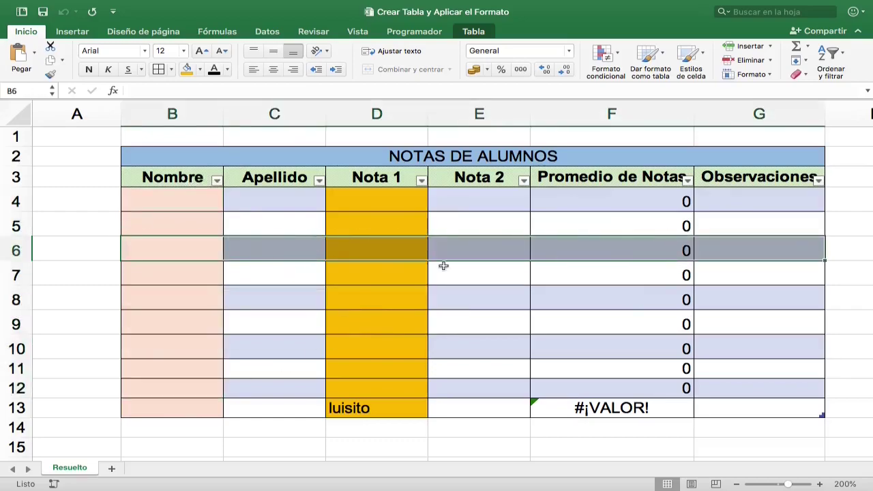
{"action": "left_click", "coordinate": [408, 275]}
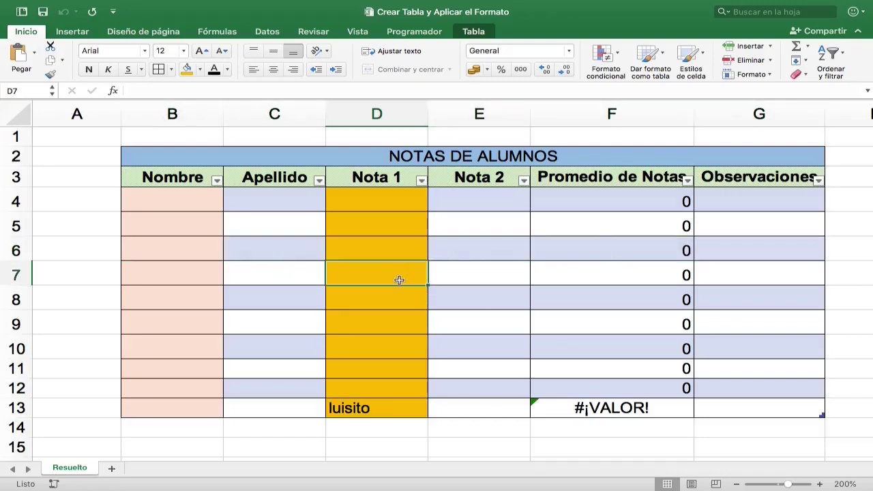
{"action": "key", "text": "Up"}
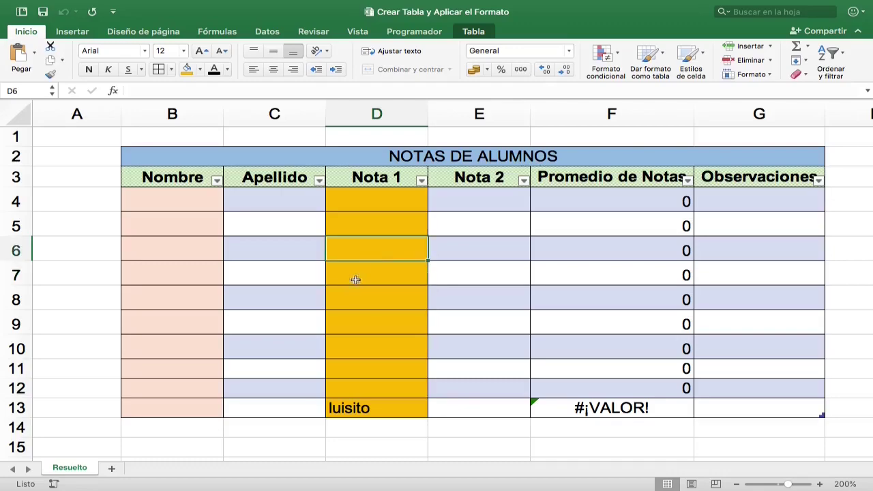
Add a new worksheet to the workbook and set its zoom to 200%
{"action": "left_click", "coordinate": [112, 470]}
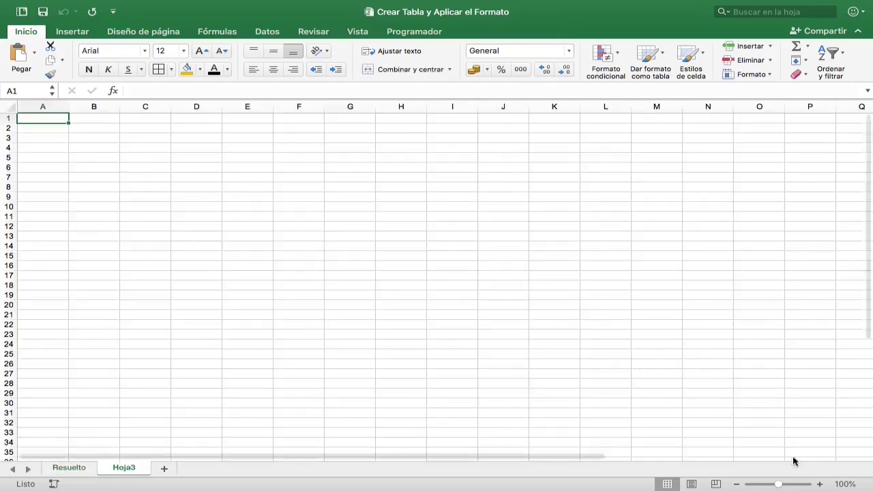
{"action": "left_click_drag", "start_coordinate": [778, 483], "coordinate": [791, 485]}
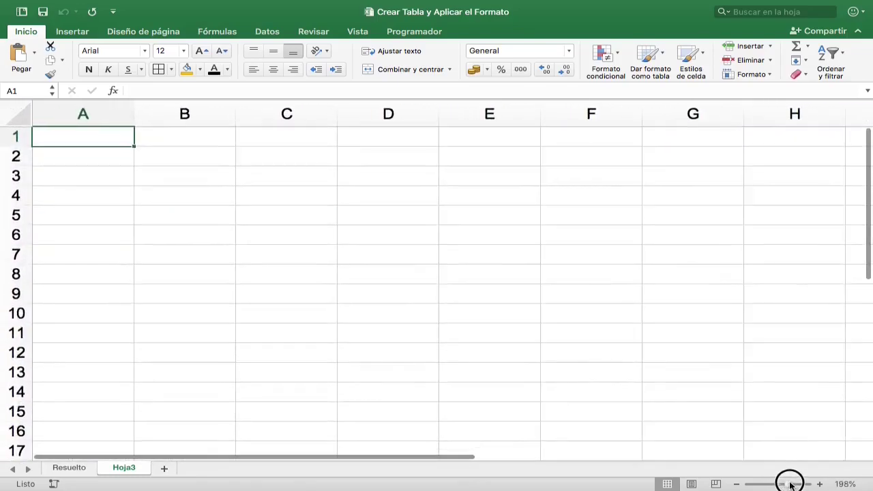
{"action": "left_click", "coordinate": [845, 483]}
{"action": "type", "text": "200"}
{"action": "key", "text": "Return"}
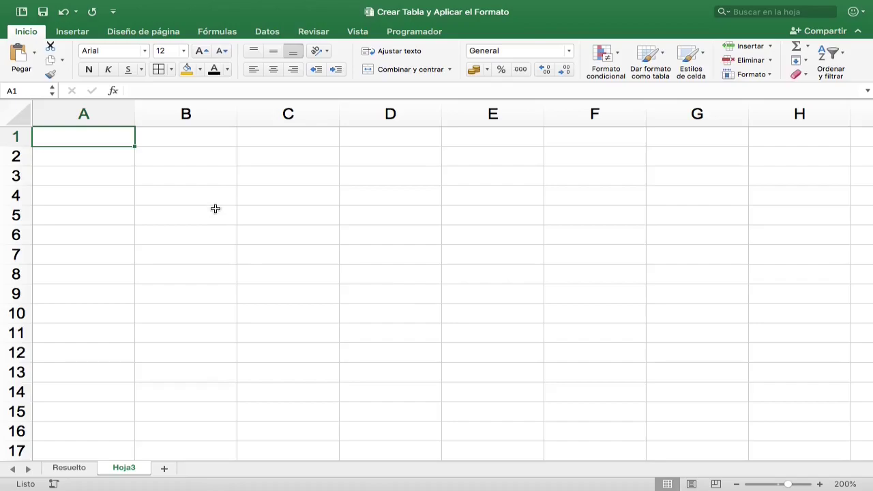
Enter the column headers Nombre, Apellido and Nota 1 in cells B3 to D3
{"action": "left_click", "coordinate": [197, 175]}
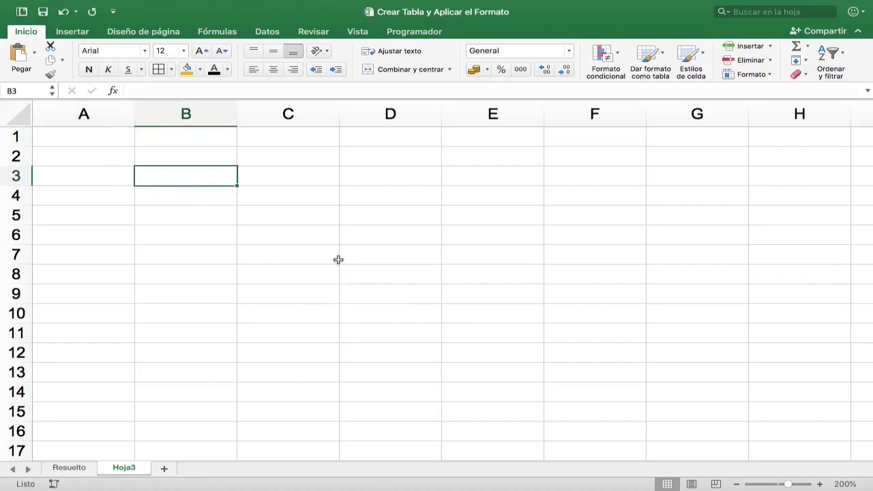
{"action": "type", "text": "Nombre"}
{"action": "key", "text": "Tab"}
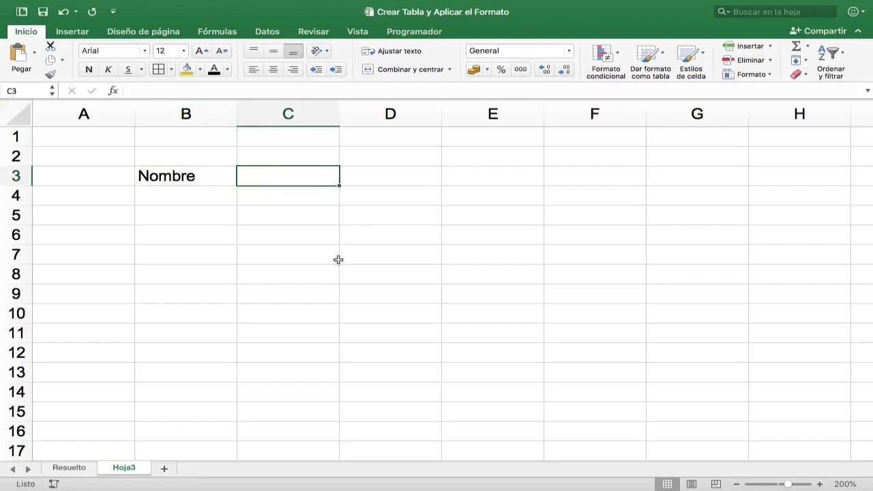
{"action": "type", "text": "Apellido"}
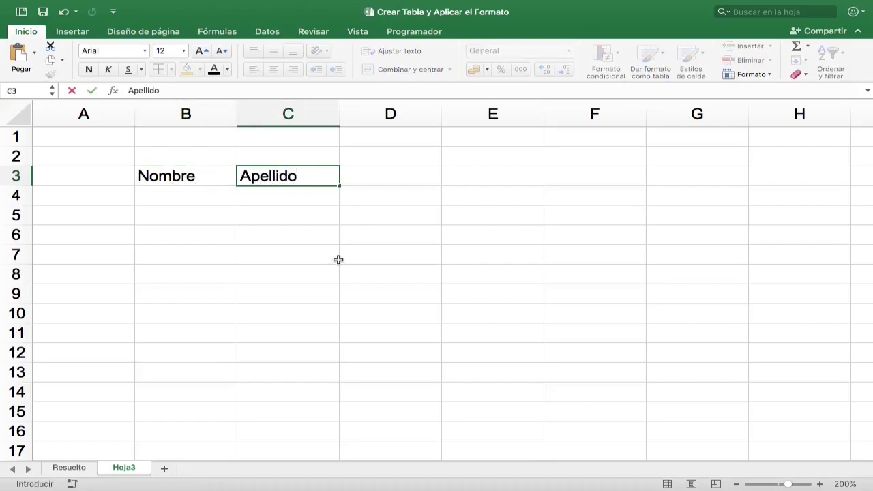
{"action": "key", "text": "Tab"}
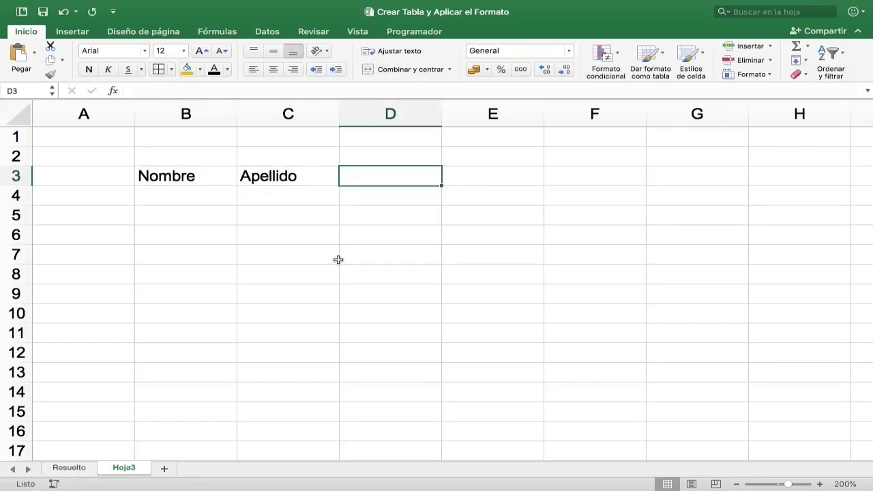
{"action": "type", "text": "Nota 1"}
{"action": "key", "text": "Tab"}
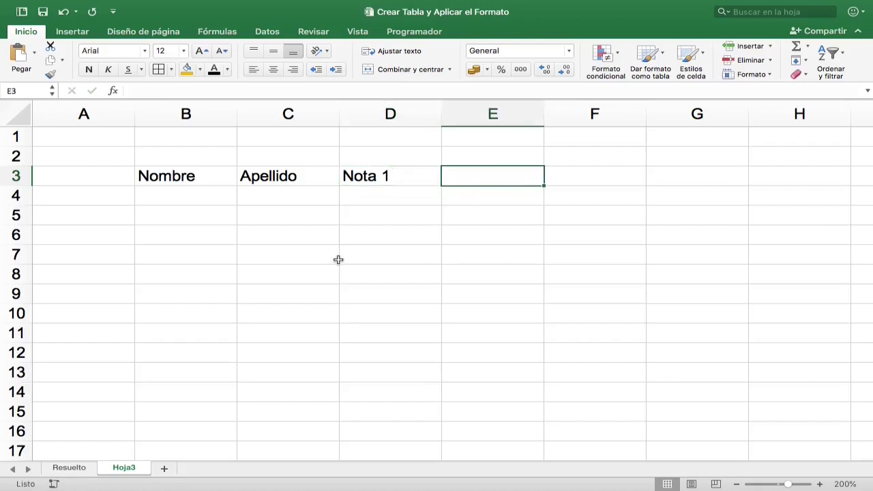
Enter the column headers Nota 2, Promedio de Notas and Observaciones in cells E3 to G3
{"action": "type", "text": "Nota 2"}
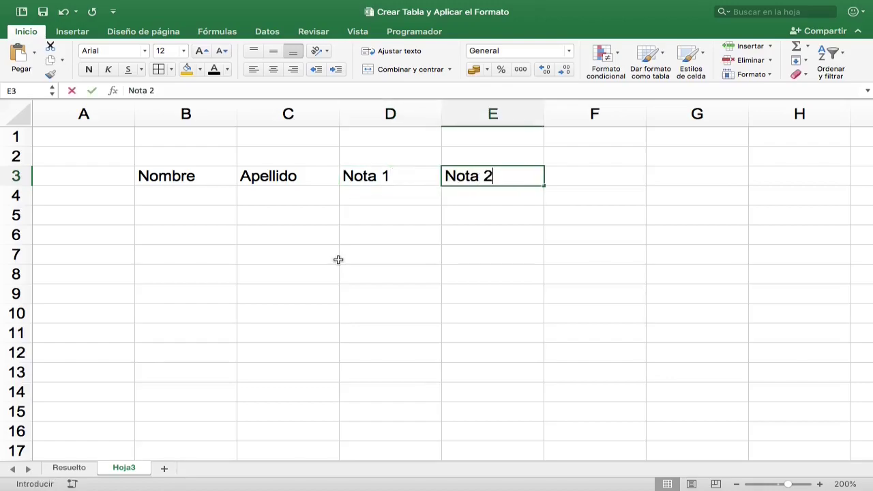
{"action": "key", "text": "Tab"}
{"action": "type", "text": "Pr"}
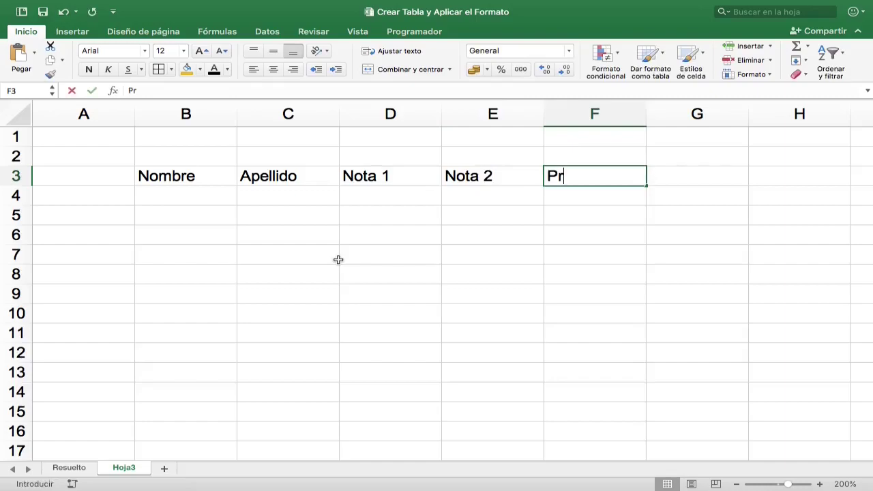
{"action": "type", "text": "omedio de Notas"}
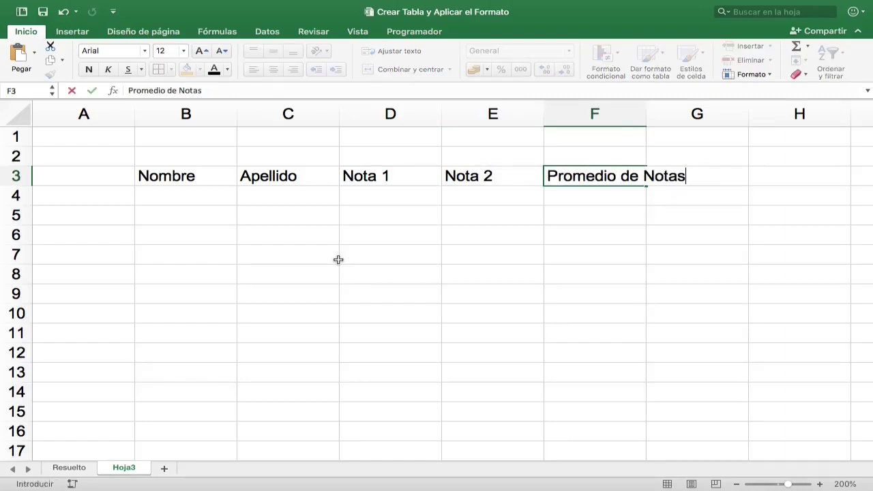
{"action": "key", "text": "Tab"}
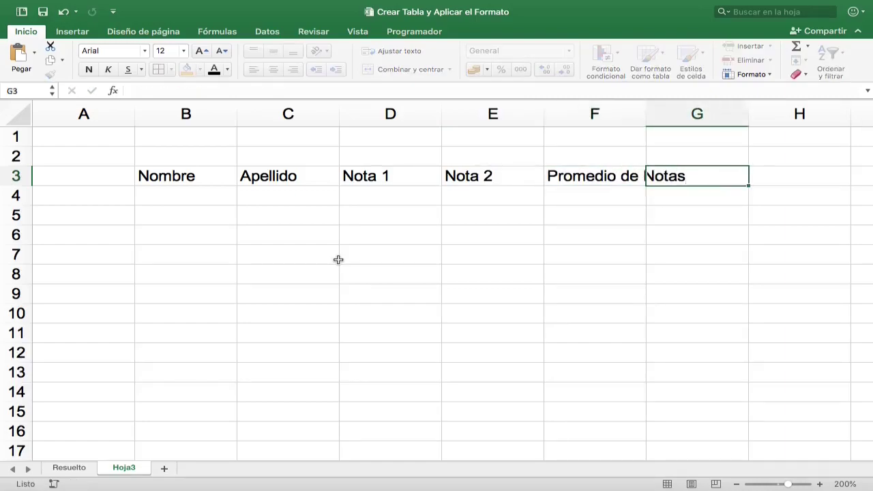
{"action": "type", "text": "Observaciones"}
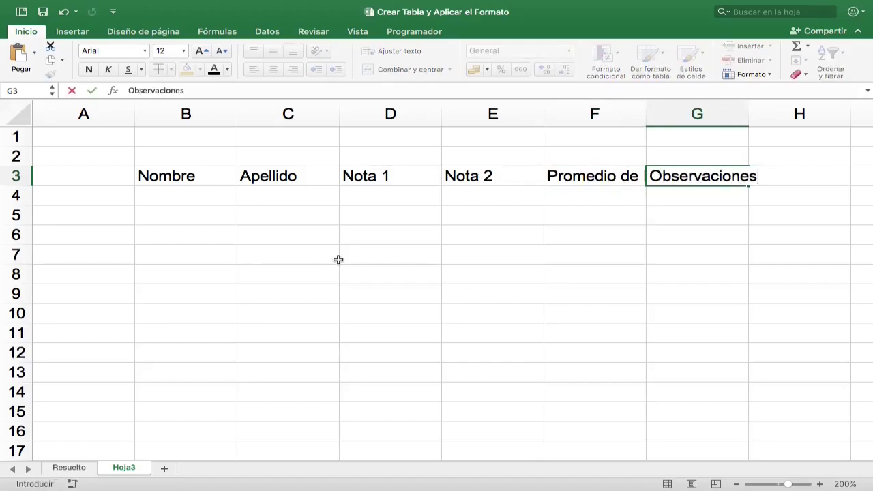
{"action": "key", "text": "Tab"}
Wrap the text of the Promedio de Notas header in cell F3
{"action": "left_click", "coordinate": [592, 235]}
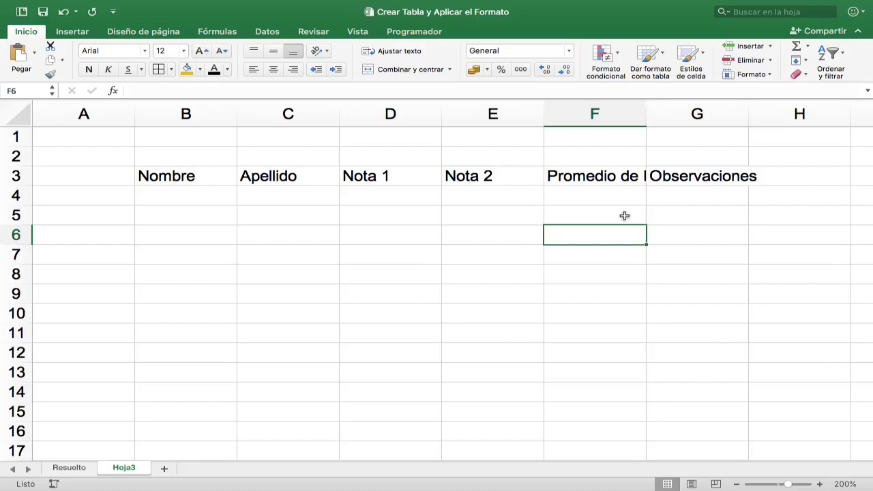
{"action": "left_click", "coordinate": [628, 178]}
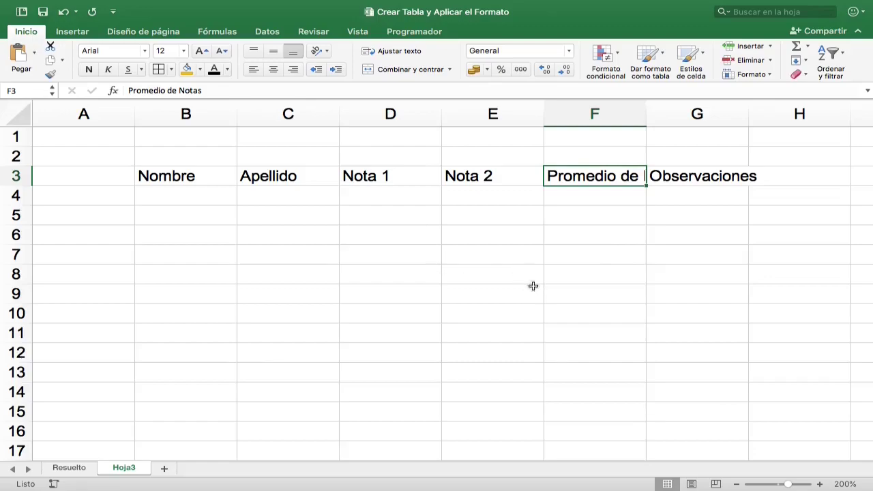
{"action": "left_click", "coordinate": [406, 52]}
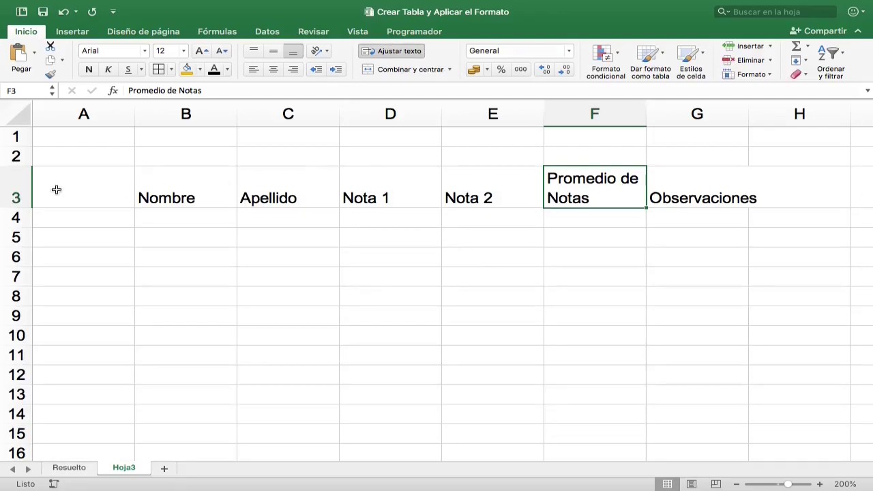
Wrap the text of the Observaciones header in G3 and widen column G so the word fits on one line
{"action": "left_click", "coordinate": [24, 183]}
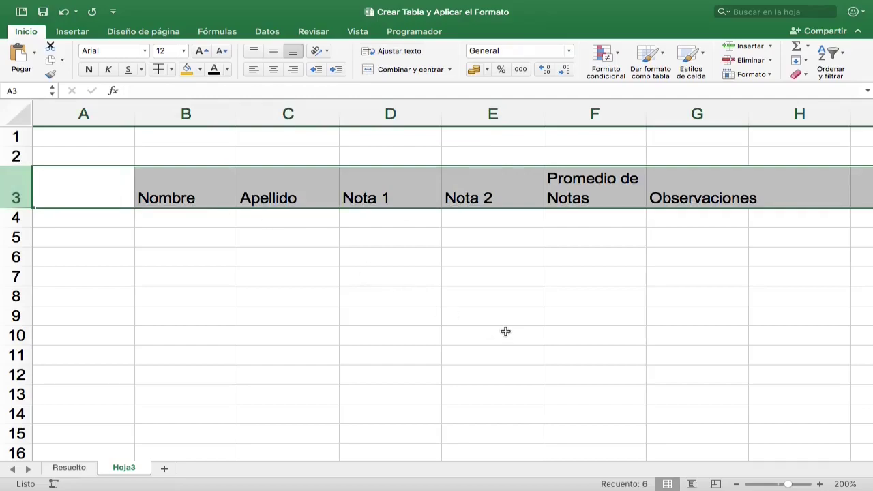
{"action": "left_click", "coordinate": [695, 195]}
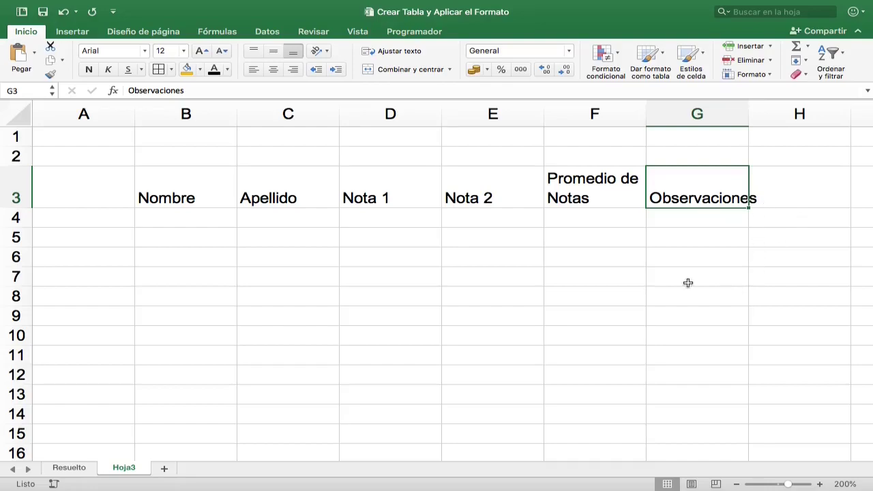
{"action": "left_click", "coordinate": [382, 51]}
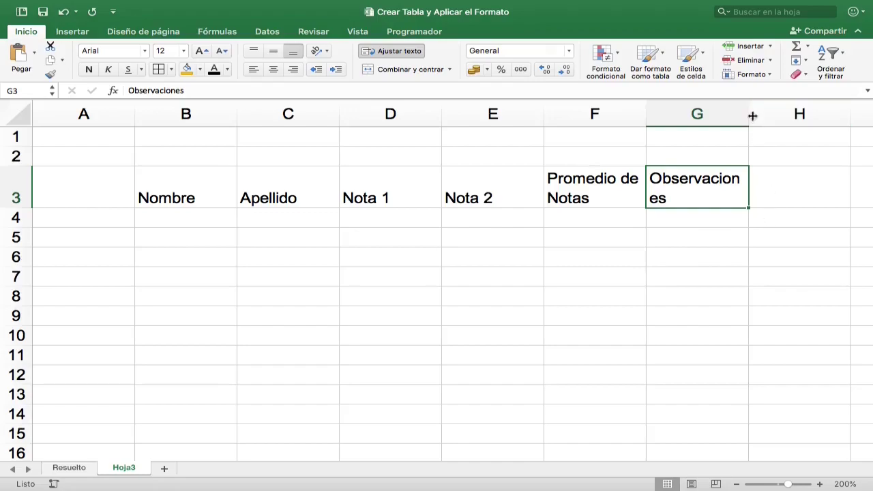
{"action": "left_click_drag", "start_coordinate": [751, 113], "coordinate": [783, 114]}
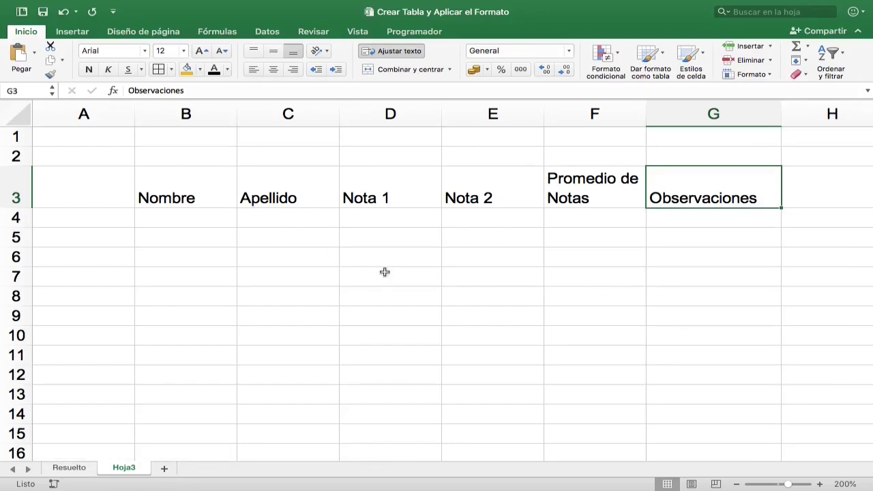
Center the headers in B3:G3 horizontally and vertically and make them bold
{"action": "left_click_drag", "start_coordinate": [191, 189], "coordinate": [660, 179]}
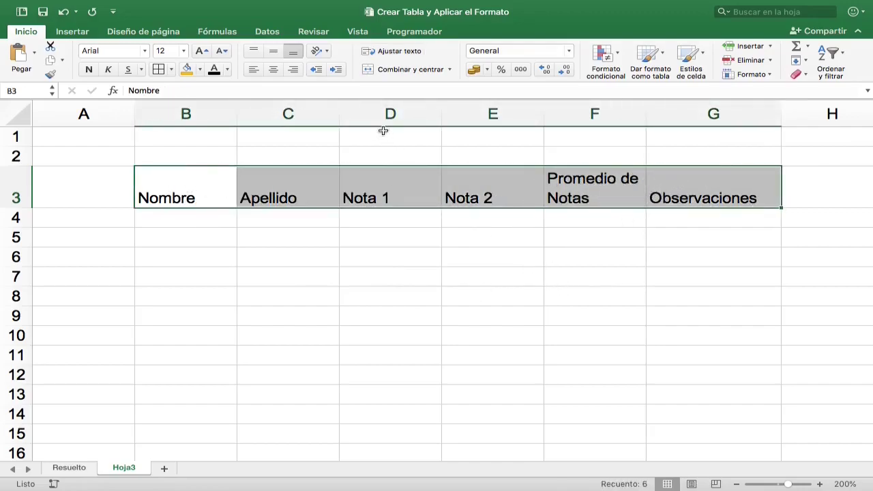
{"action": "left_click", "coordinate": [273, 69]}
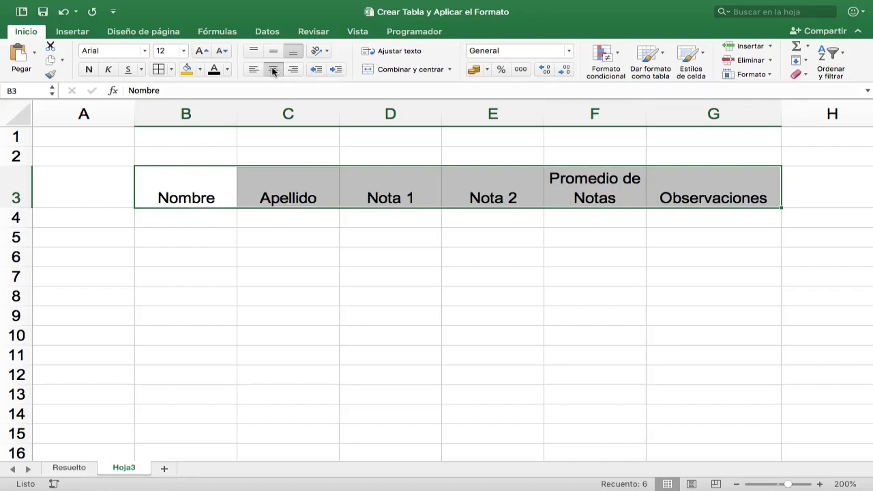
{"action": "left_click", "coordinate": [273, 53]}
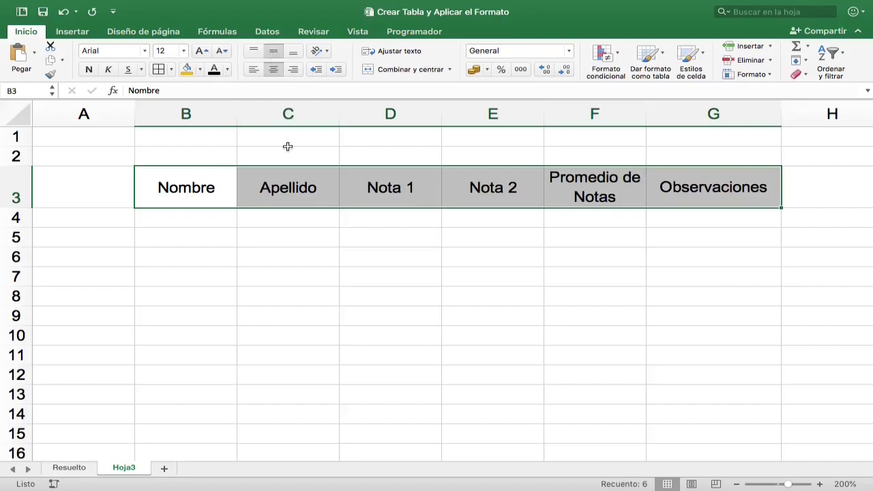
{"action": "left_click", "coordinate": [90, 70]}
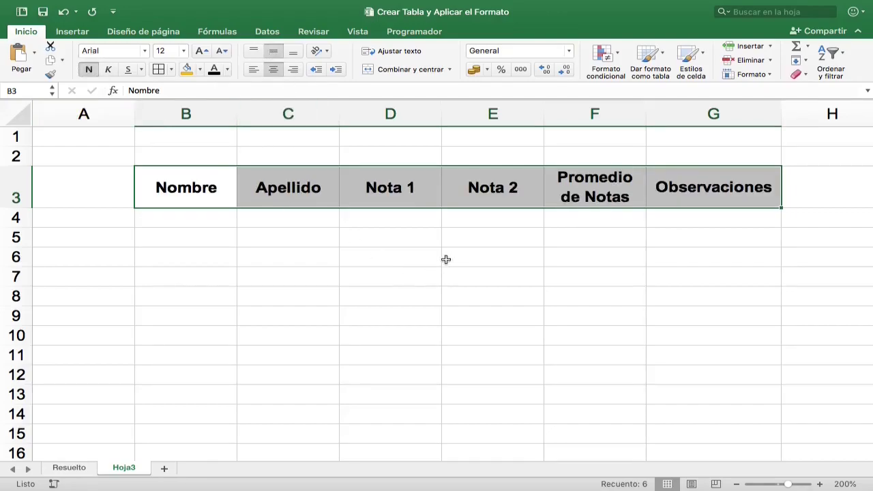
Apply all borders and a light green theme fill to the header cells B3:G3
{"action": "left_click", "coordinate": [172, 69]}
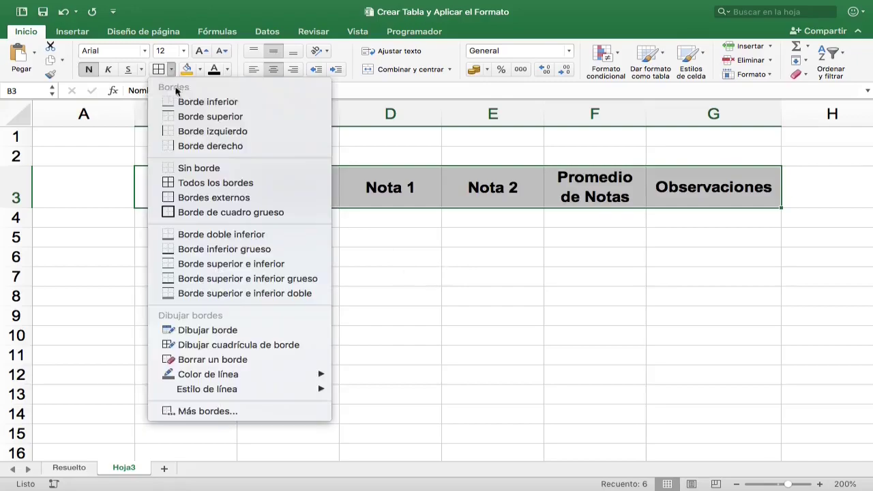
{"action": "left_click", "coordinate": [207, 183]}
{"action": "left_click", "coordinate": [383, 275]}
{"action": "left_click_drag", "start_coordinate": [187, 203], "coordinate": [689, 190]}
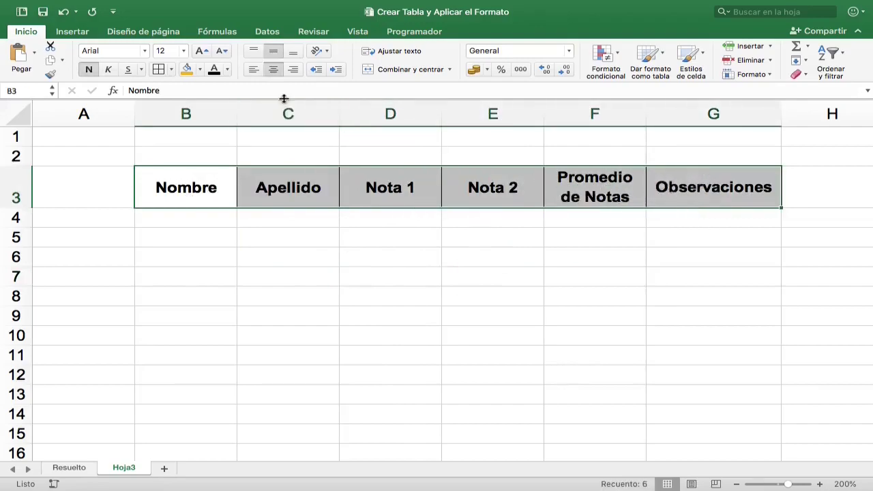
{"action": "left_click", "coordinate": [200, 69]}
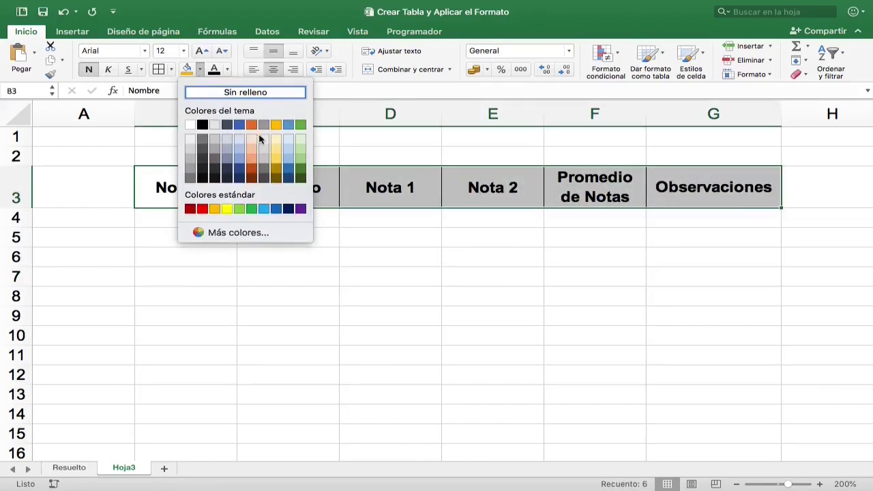
{"action": "left_click", "coordinate": [300, 149]}
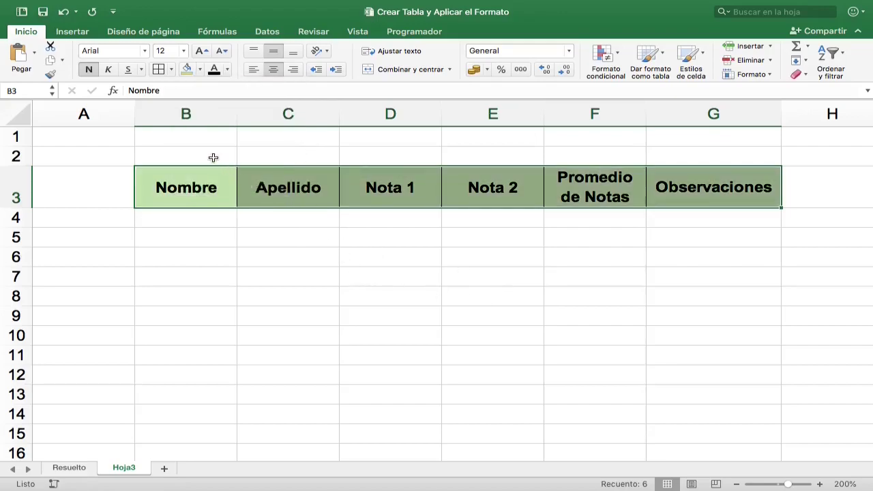
Enter the title NOTAS DE ALUMNOS in B2 and merge and center it across B2:G2
{"action": "left_click", "coordinate": [212, 157]}
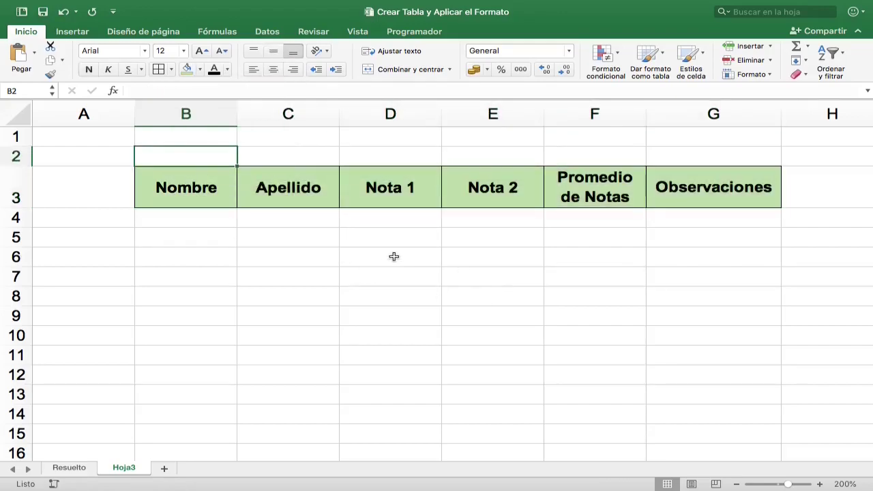
{"action": "type", "text": "NOTAS DE ALU"}
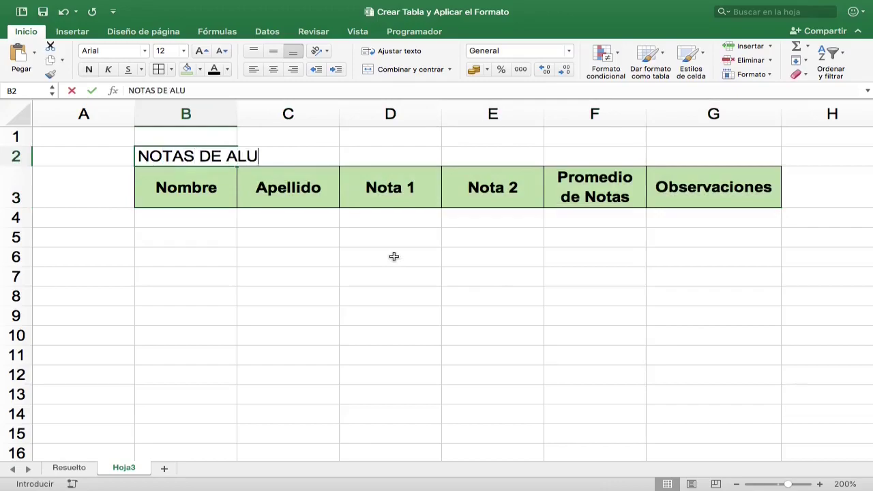
{"action": "type", "text": "MNOS"}
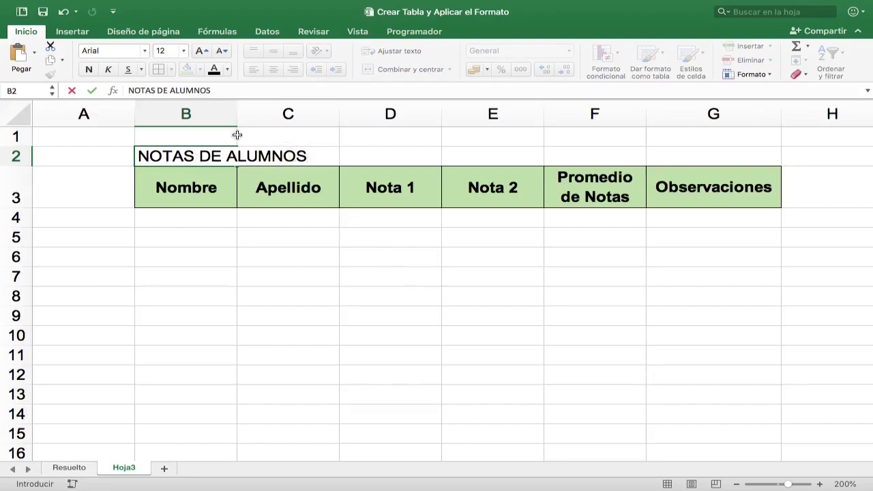
{"action": "left_click", "coordinate": [195, 136]}
{"action": "left_click_drag", "start_coordinate": [191, 159], "coordinate": [671, 153]}
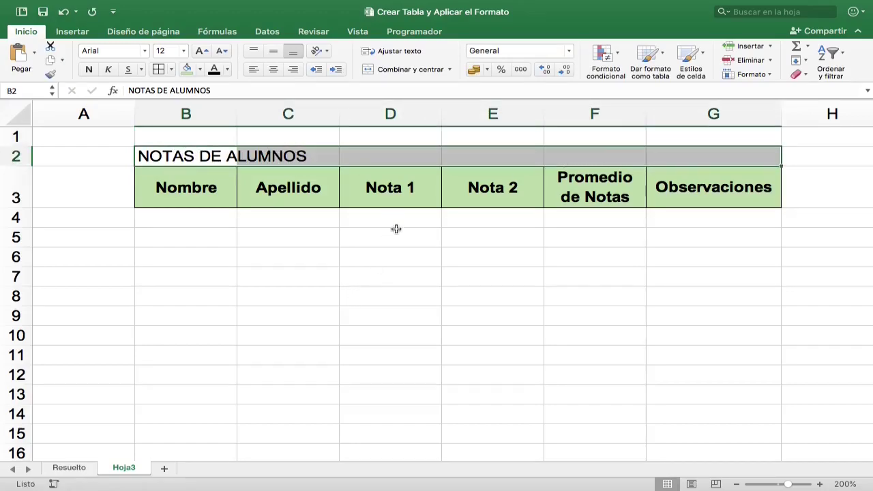
{"action": "left_click", "coordinate": [386, 72]}
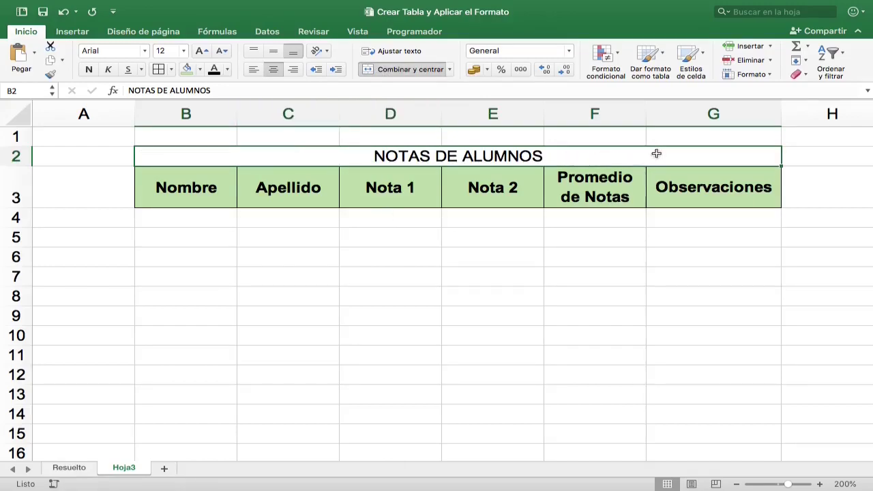
Fill the merged title cell with a light blue theme color and apply all borders to B2:G3
{"action": "left_click", "coordinate": [199, 69]}
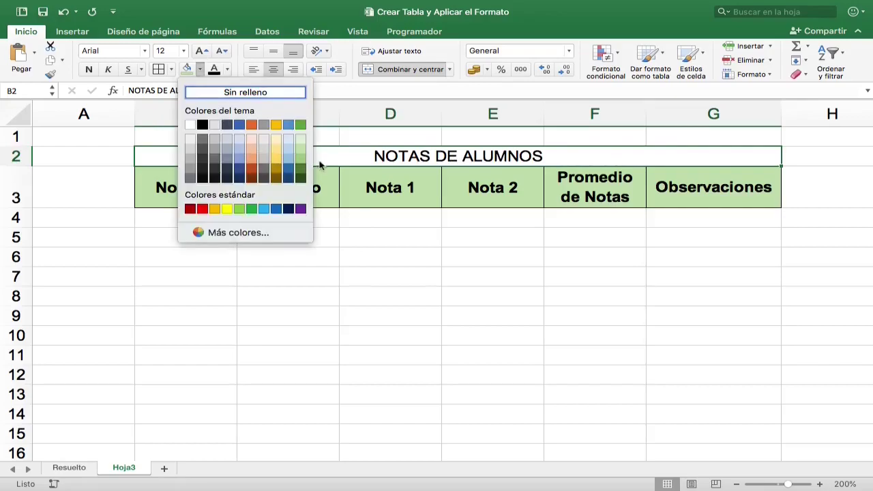
{"action": "left_click", "coordinate": [288, 159]}
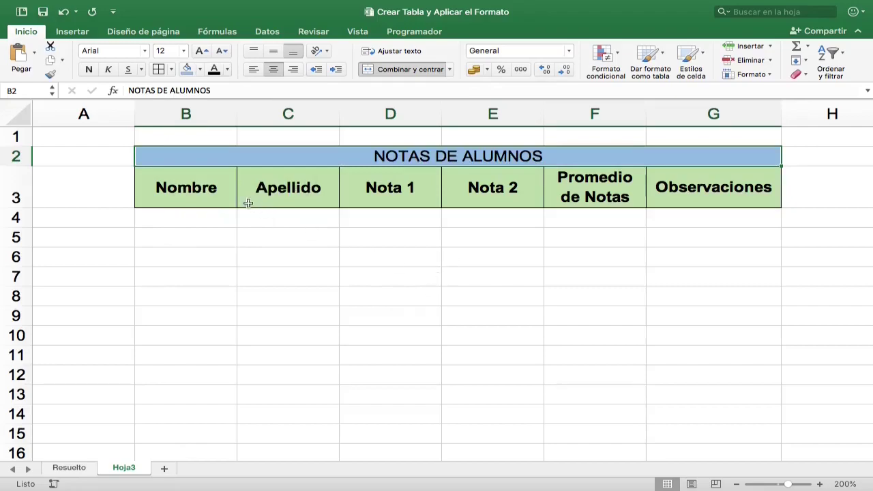
{"action": "left_click_drag", "start_coordinate": [196, 156], "coordinate": [672, 191]}
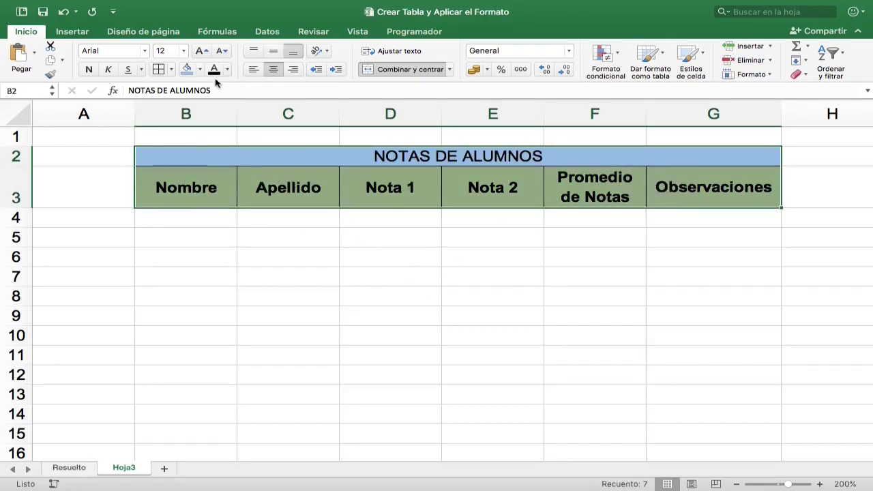
{"action": "left_click", "coordinate": [171, 70]}
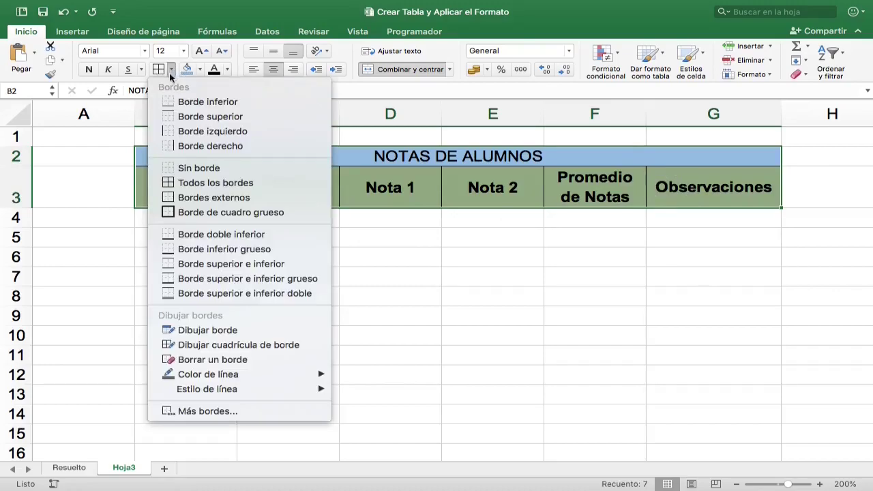
{"action": "left_click", "coordinate": [205, 183]}
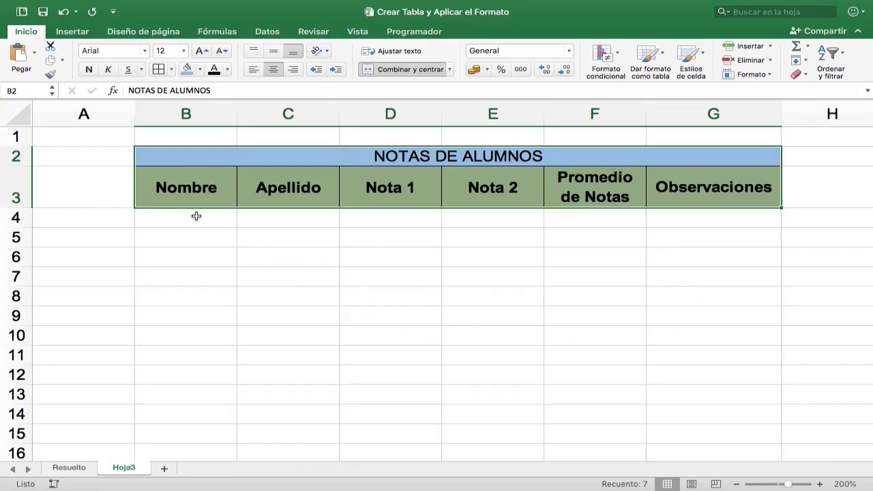
Apply all borders to the empty table body B4:G10
{"action": "mouse_move", "coordinate": [197, 216]}
{"action": "left_mouse_down"}
{"action": "mouse_move", "coordinate": [450, 228]}
{"action": "mouse_move", "coordinate": [644, 267]}
{"action": "mouse_move", "coordinate": [686, 298]}
{"action": "mouse_move", "coordinate": [692, 334]}
{"action": "left_mouse_up"}
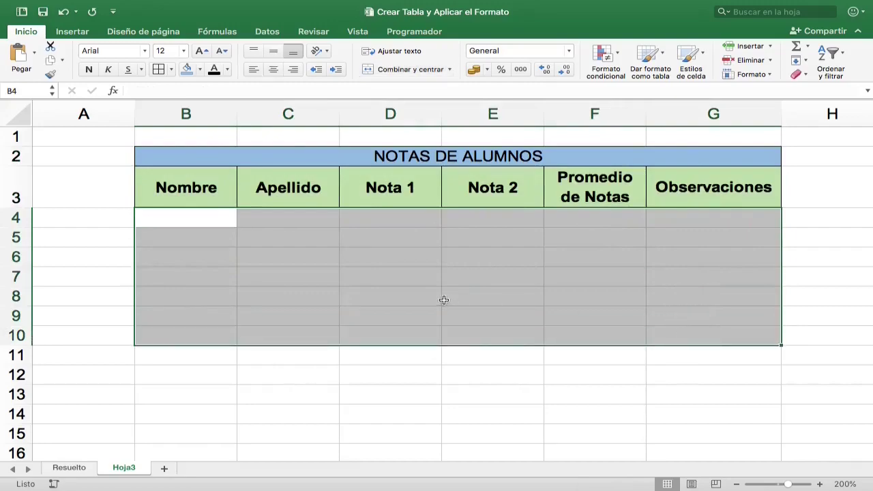
{"action": "left_click", "coordinate": [159, 69]}
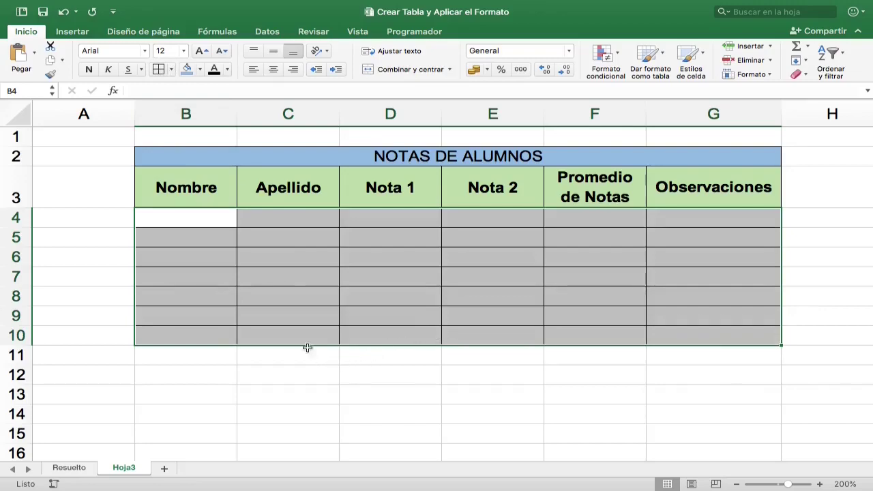
{"action": "left_click", "coordinate": [306, 284]}
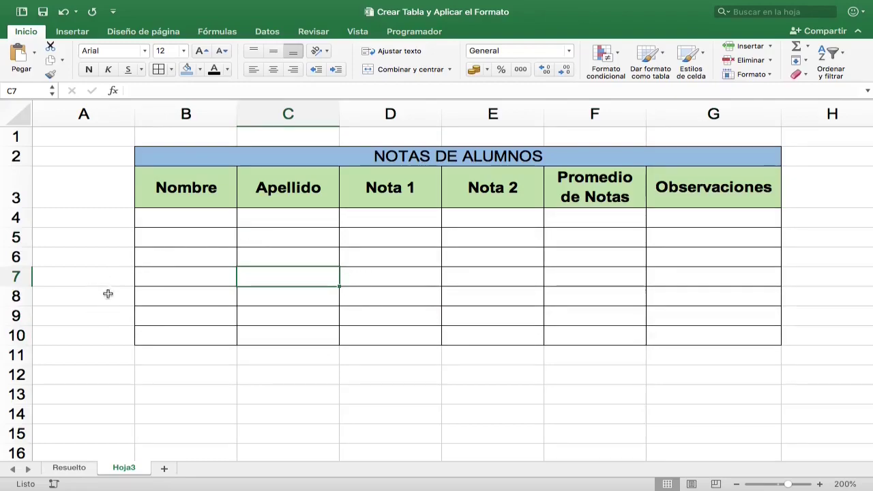
Set the row height of rows 4 to 10 to 20
{"action": "left_click_drag", "start_coordinate": [20, 217], "coordinate": [21, 333]}
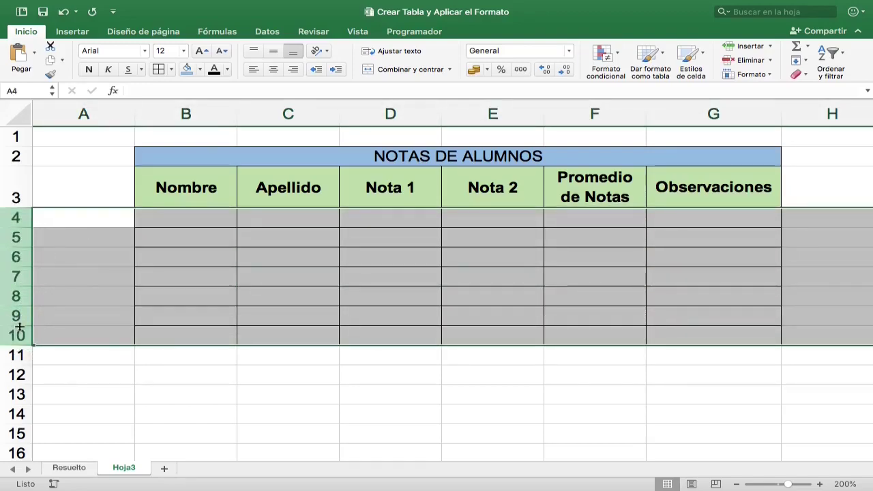
{"action": "right_click", "coordinate": [21, 273]}
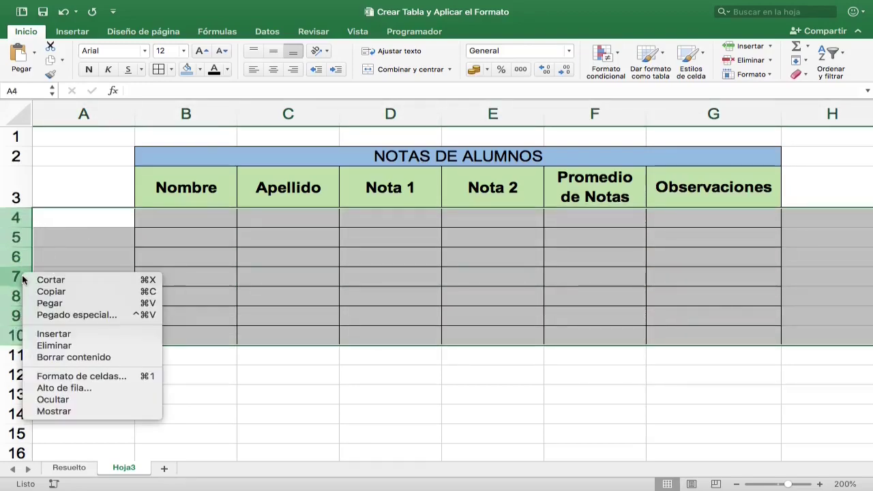
{"action": "left_click", "coordinate": [68, 386]}
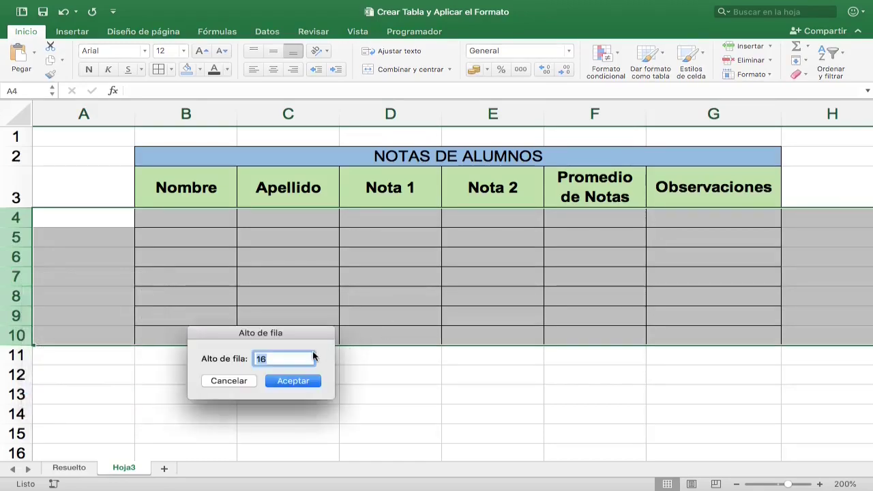
{"action": "type", "text": "20"}
{"action": "key", "text": "Return"}
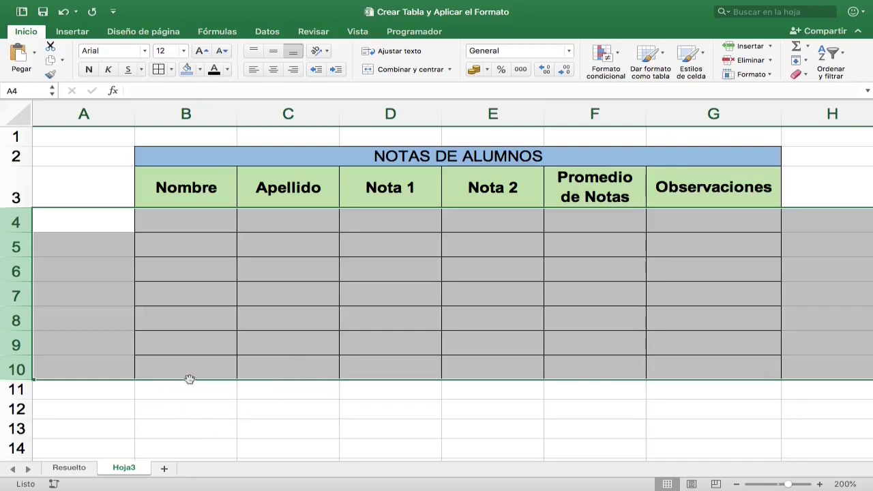
{"action": "left_click", "coordinate": [300, 389]}
{"action": "left_click", "coordinate": [283, 403]}
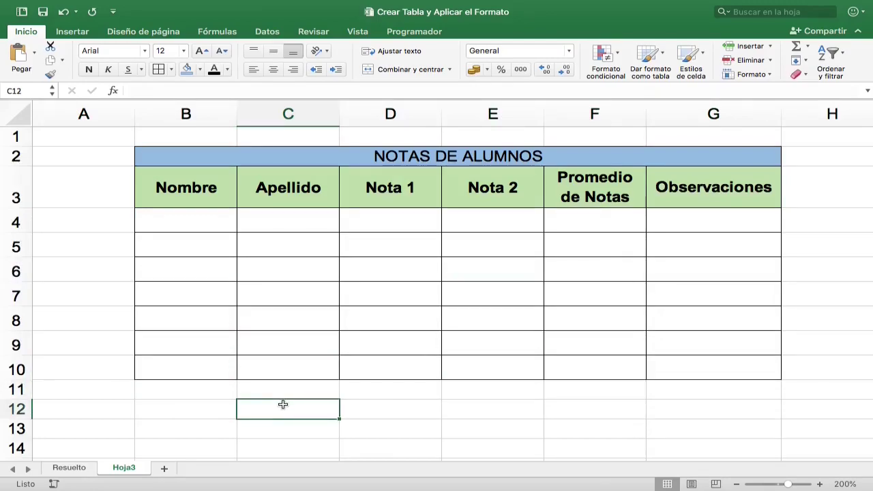
In the cell format settings for the headers B3:G3, set the fill's background color to Sin color
{"action": "left_click_drag", "start_coordinate": [182, 189], "coordinate": [659, 200]}
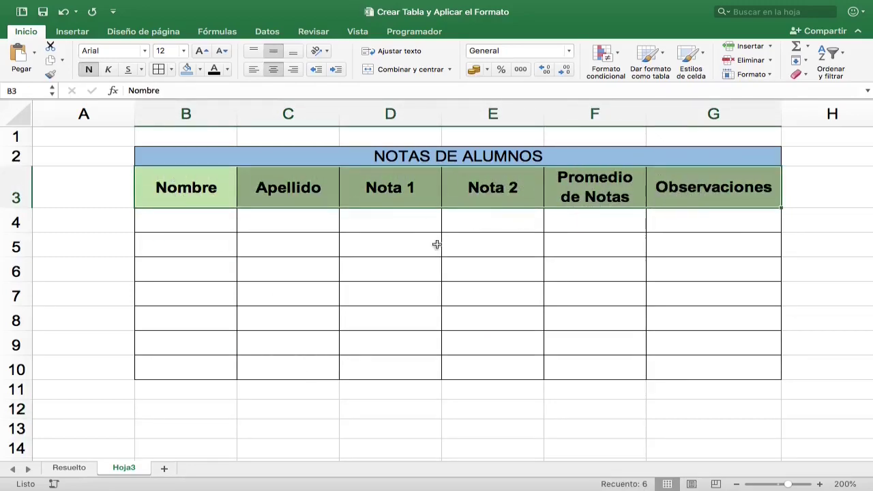
{"action": "right_click", "coordinate": [356, 185]}
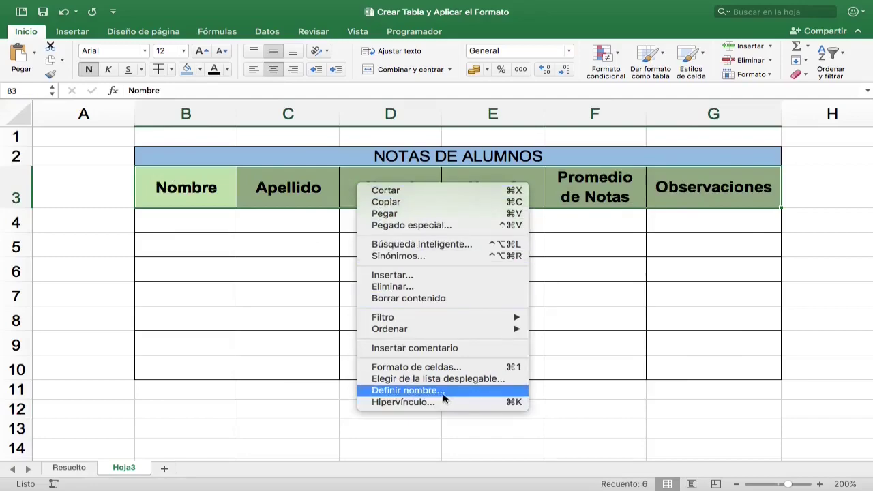
{"action": "left_click", "coordinate": [434, 369]}
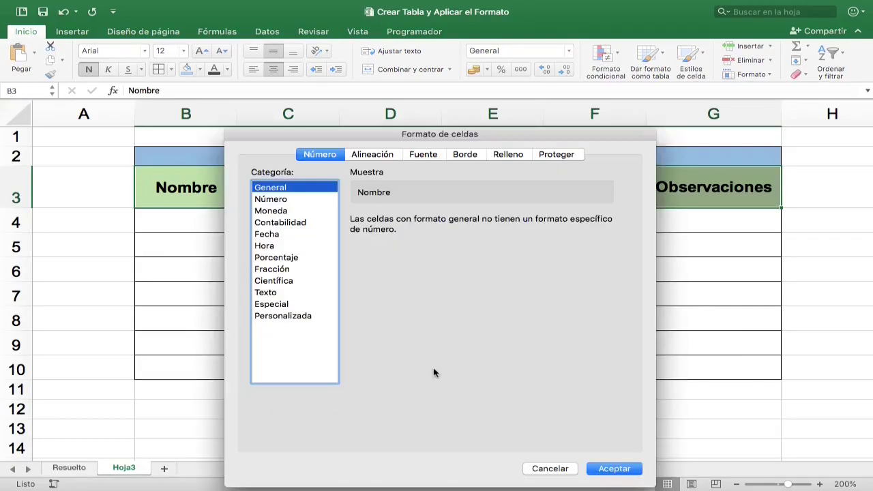
{"action": "left_click", "coordinate": [512, 157]}
{"action": "left_click", "coordinate": [393, 204]}
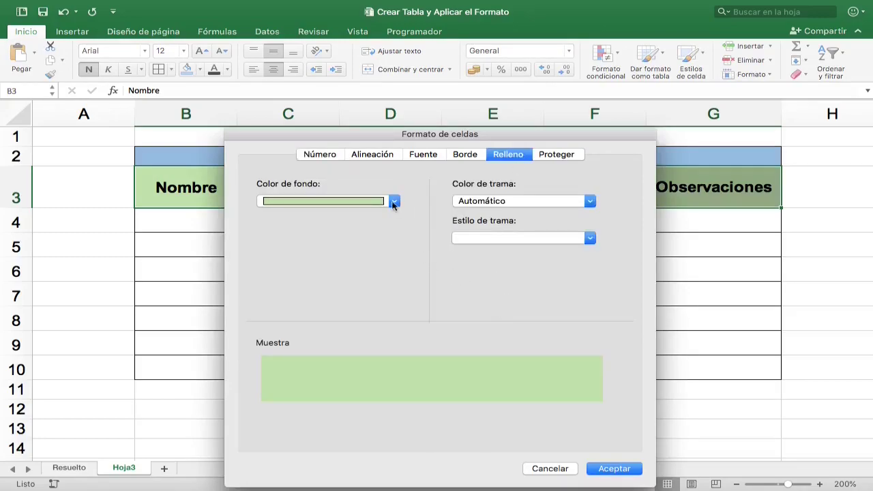
{"action": "left_click", "coordinate": [377, 220]}
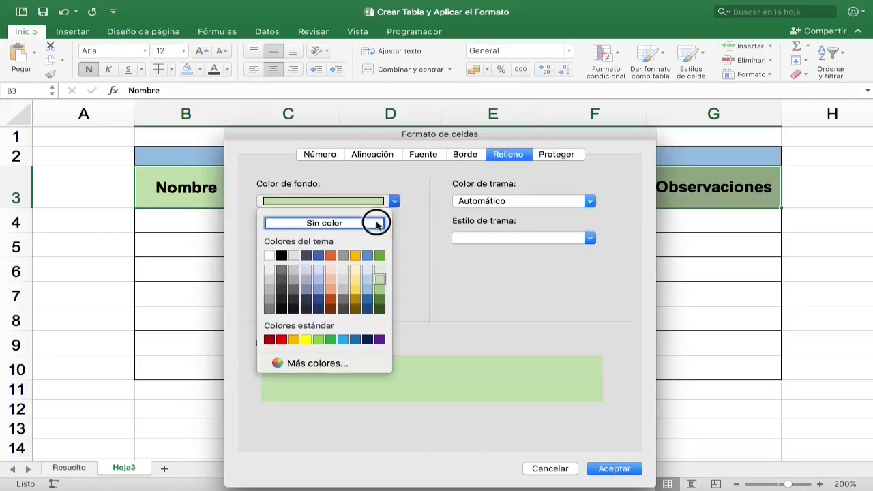
Give the headers a light green pattern color with a medium-density dotted pattern style and apply the fill
{"action": "left_click", "coordinate": [590, 201]}
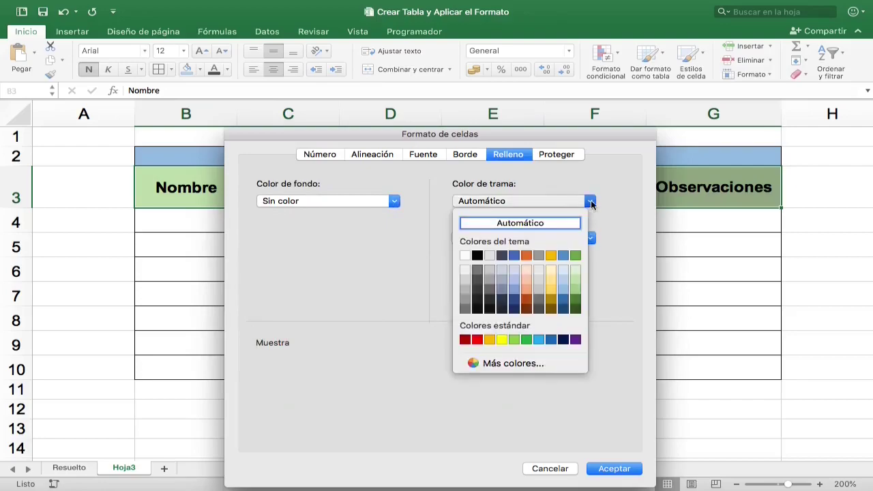
{"action": "left_click", "coordinate": [577, 279]}
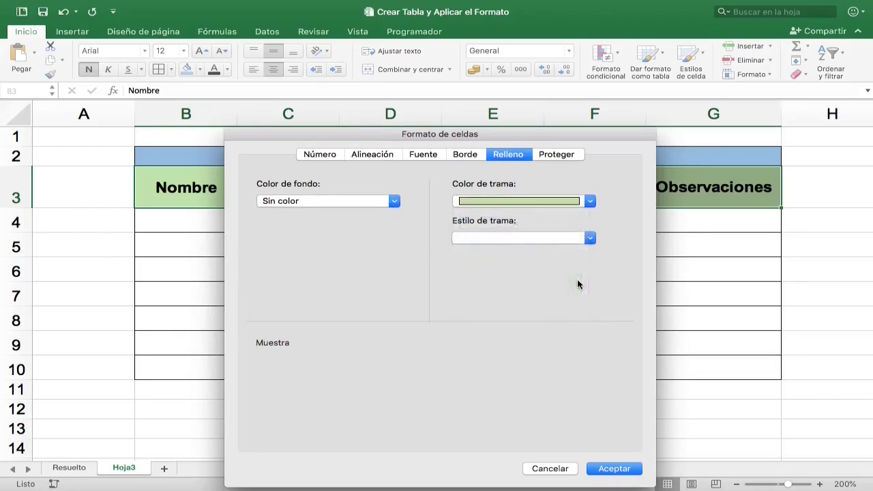
{"action": "left_click", "coordinate": [571, 238]}
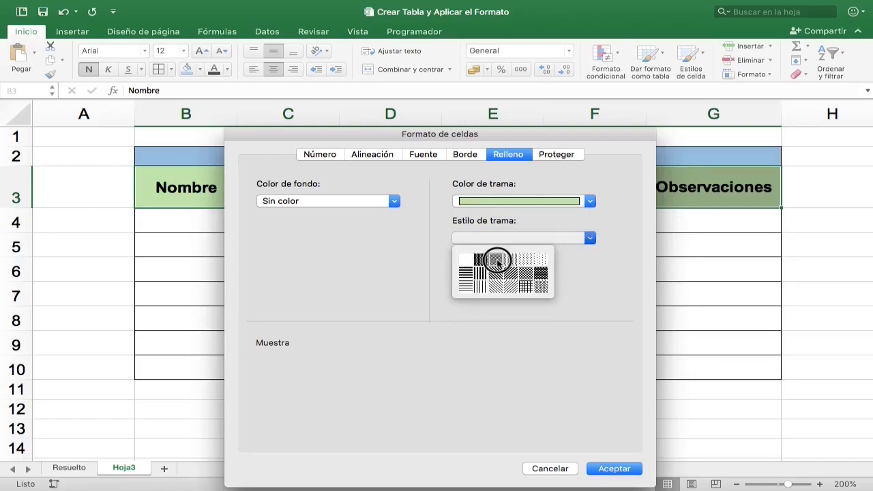
{"action": "left_click", "coordinate": [499, 263]}
{"action": "left_click", "coordinate": [610, 469]}
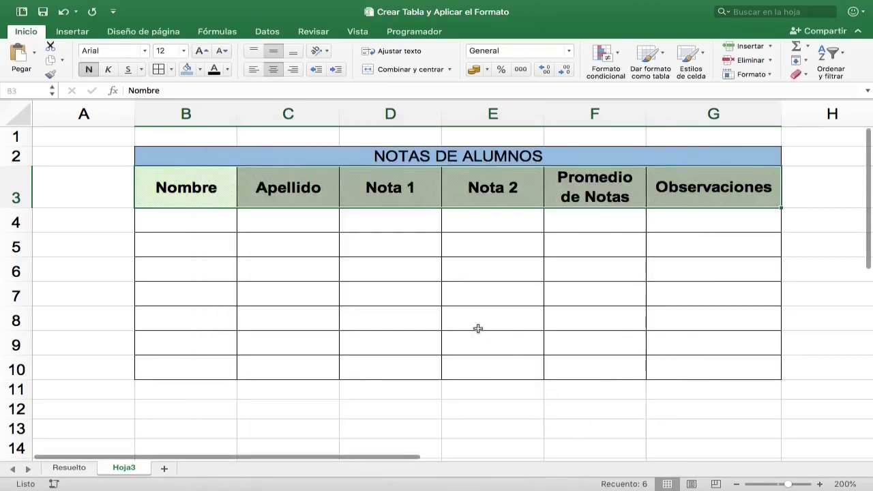
{"action": "left_click", "coordinate": [403, 271]}
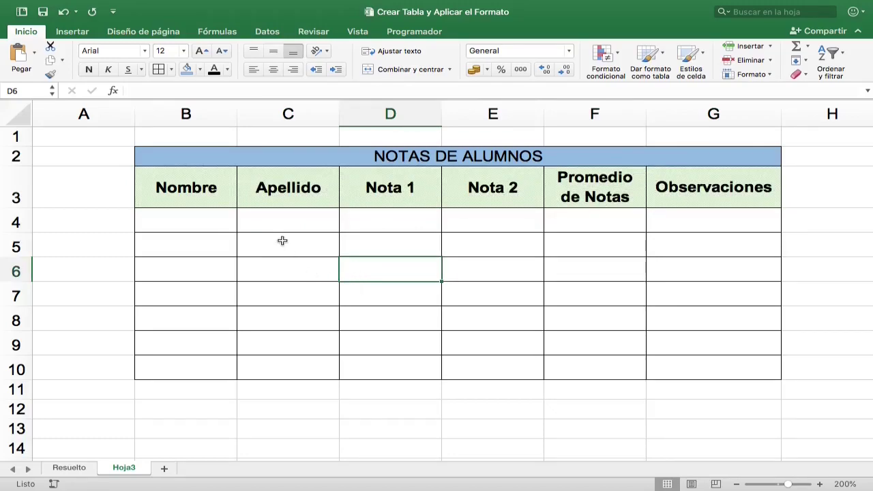
Add filters to the header cells B3:G3
{"action": "left_click_drag", "start_coordinate": [185, 189], "coordinate": [702, 189]}
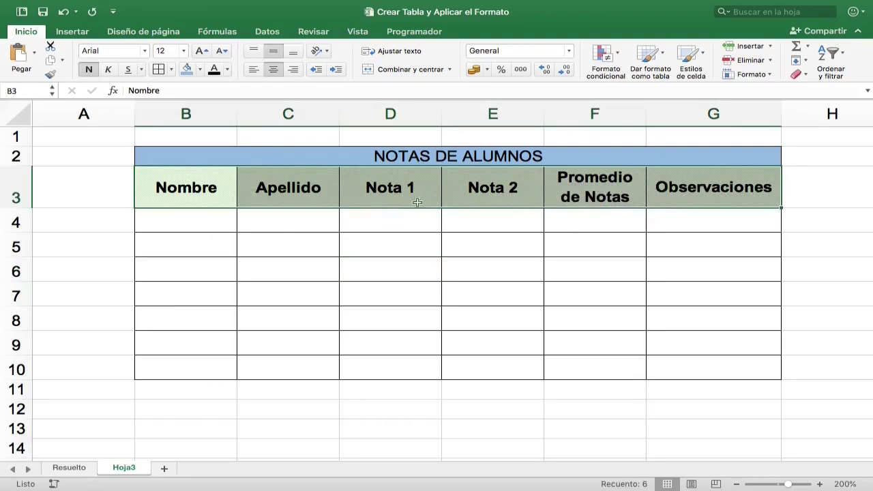
{"action": "left_click", "coordinate": [265, 32]}
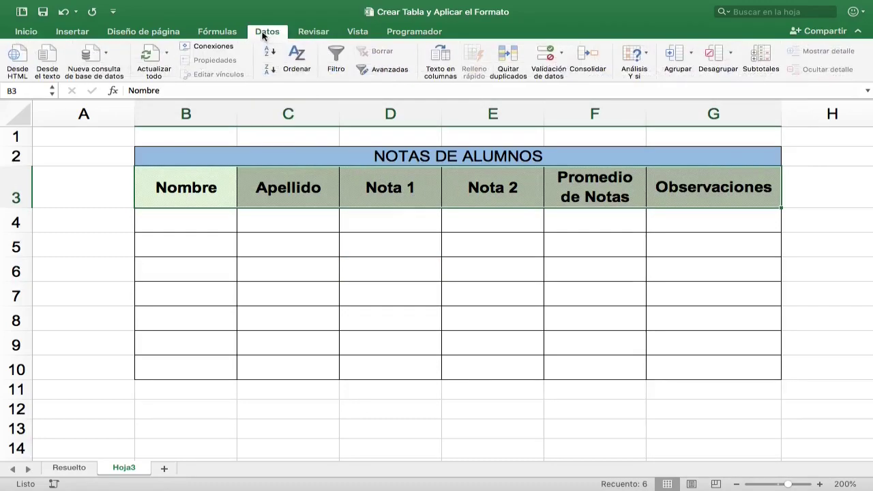
{"action": "left_click", "coordinate": [334, 56]}
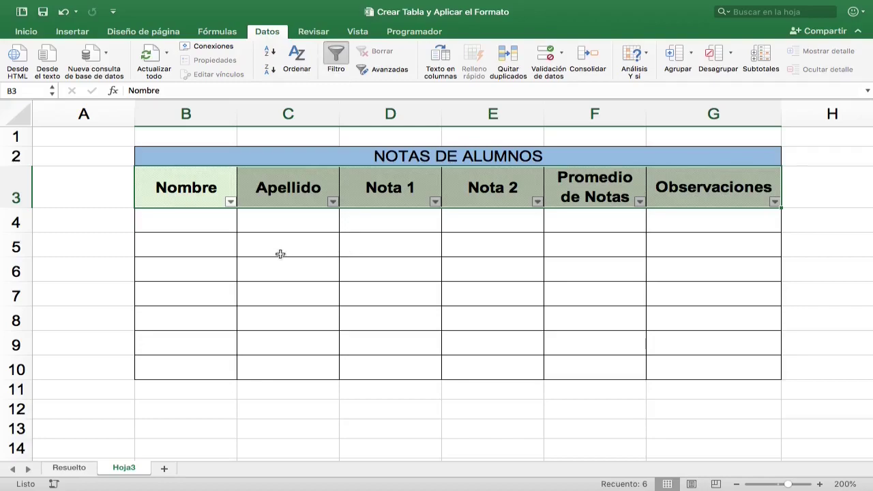
Examine the sorting options and filter conditions of the Nombre column, leaving them unset
{"action": "left_click", "coordinate": [231, 203]}
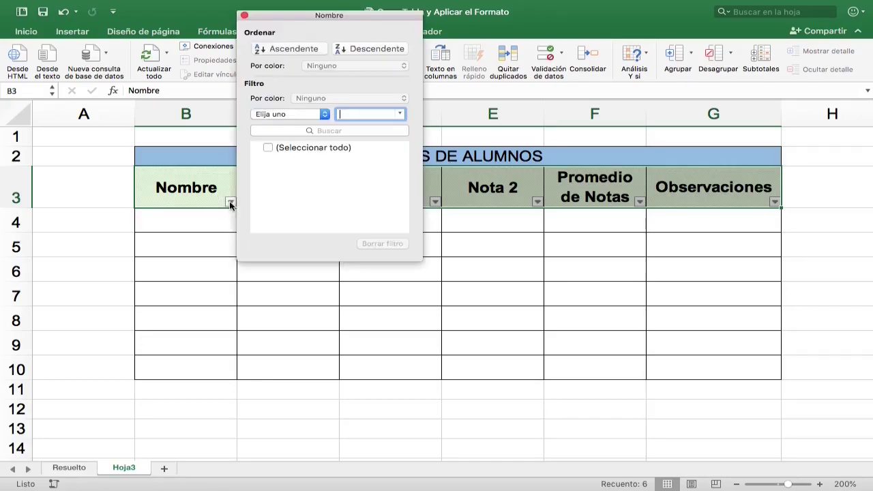
{"action": "left_click_drag", "start_coordinate": [302, 16], "coordinate": [367, 102]}
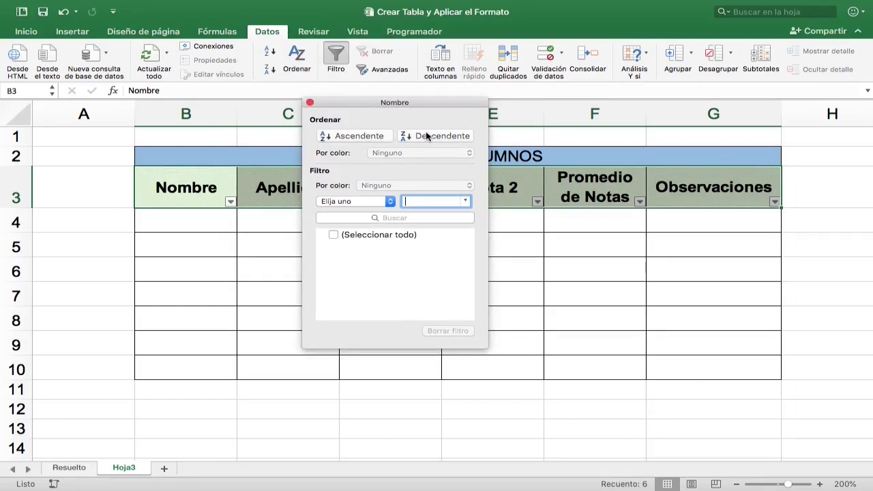
{"action": "left_click", "coordinate": [389, 201]}
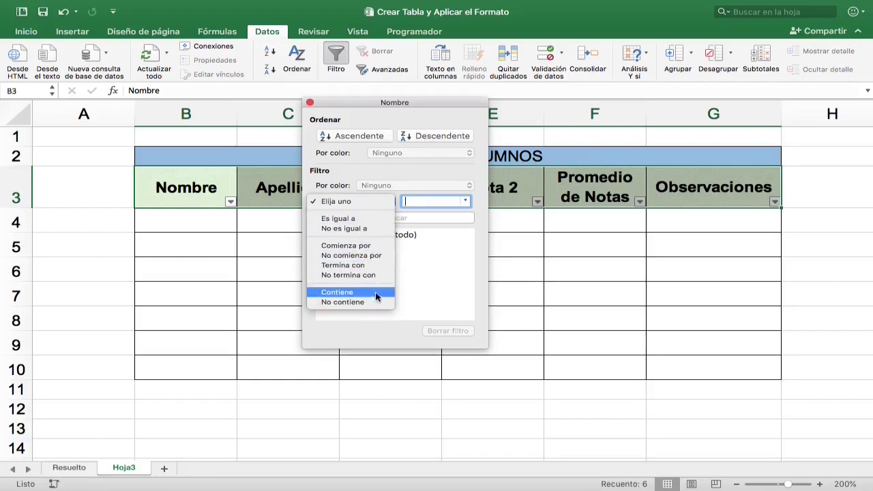
{"action": "left_click", "coordinate": [310, 102]}
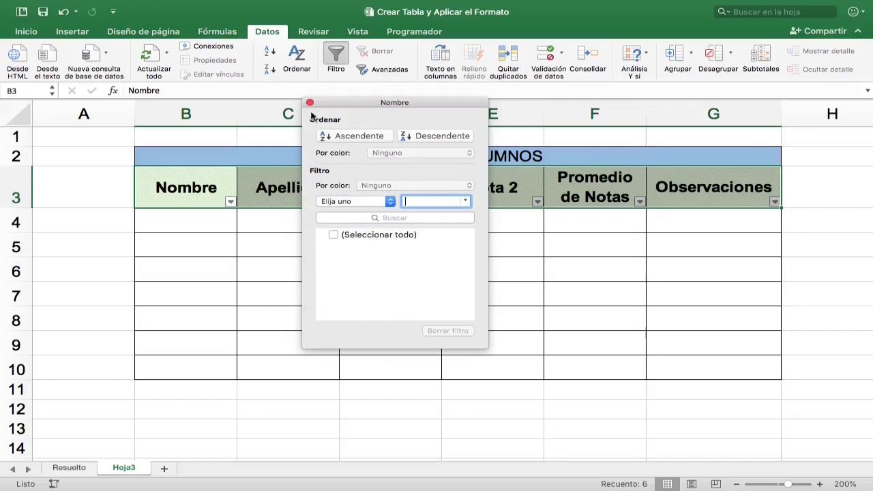
Close the Nombre filter settings and convert the range B3:G10 into a table that has headers
{"action": "left_click", "coordinate": [310, 103]}
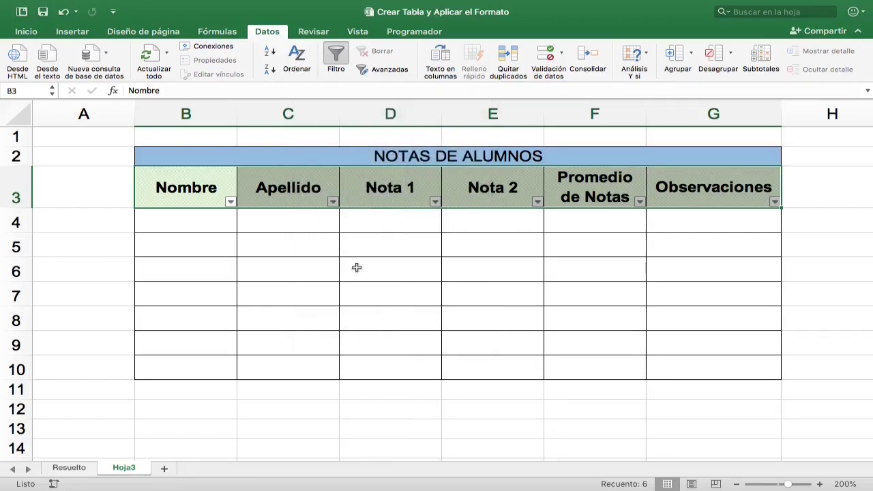
{"action": "left_click", "coordinate": [192, 217]}
{"action": "left_click_drag", "start_coordinate": [192, 216], "coordinate": [702, 360]}
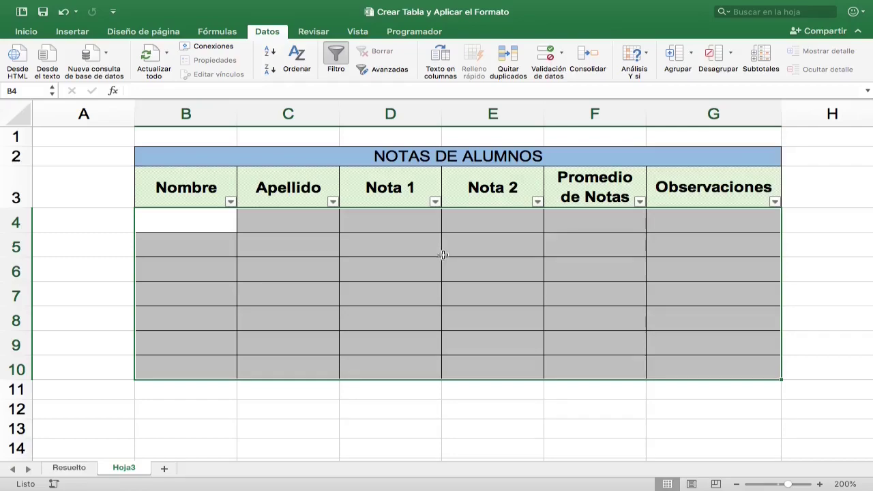
{"action": "left_click", "coordinate": [417, 239]}
{"action": "left_click_drag", "start_coordinate": [193, 181], "coordinate": [708, 361]}
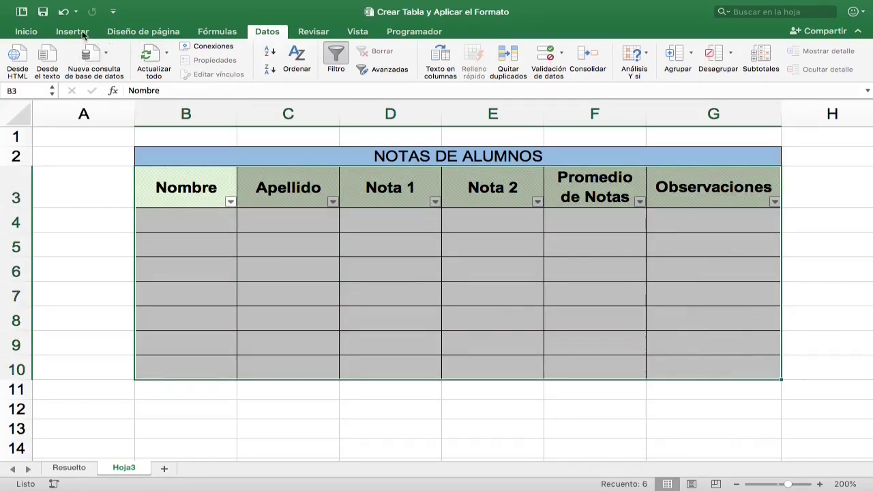
{"action": "left_click", "coordinate": [72, 32]}
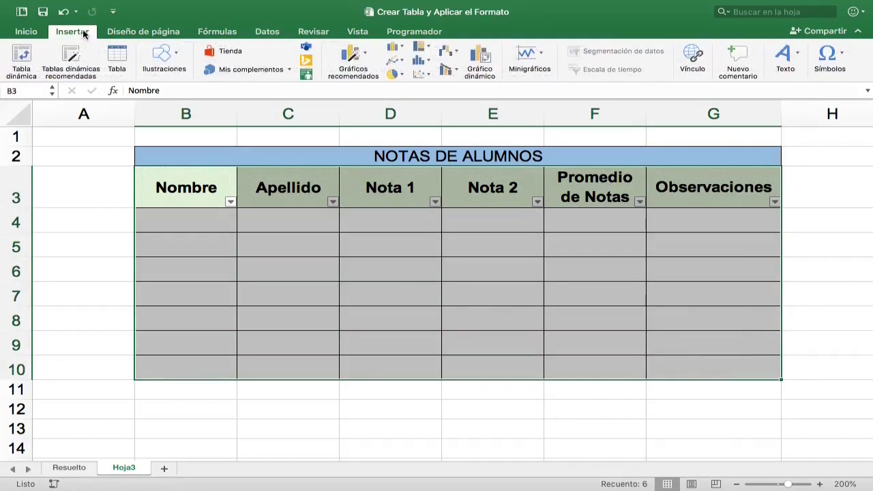
{"action": "left_click", "coordinate": [120, 56]}
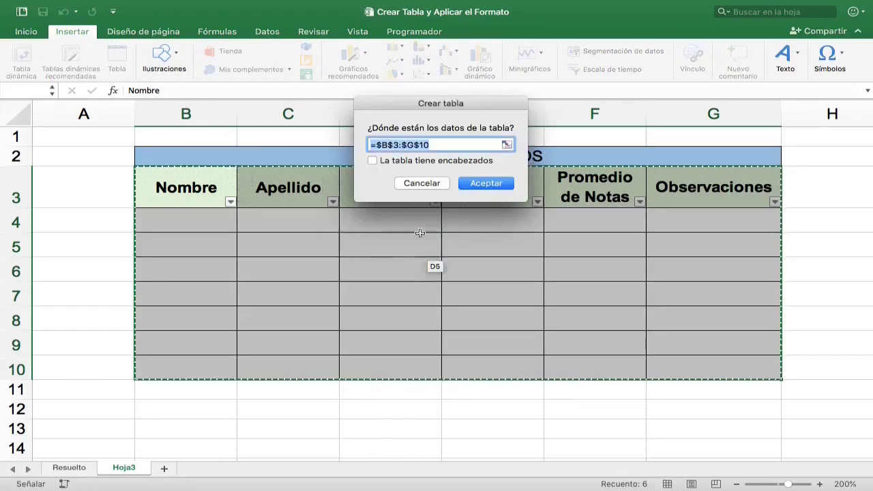
{"action": "left_click_drag", "start_coordinate": [419, 103], "coordinate": [427, 135]}
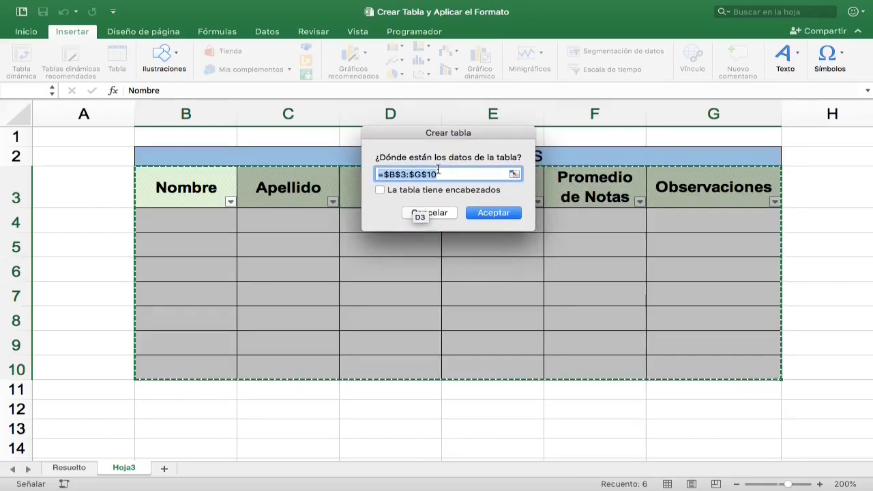
{"action": "left_click", "coordinate": [379, 193]}
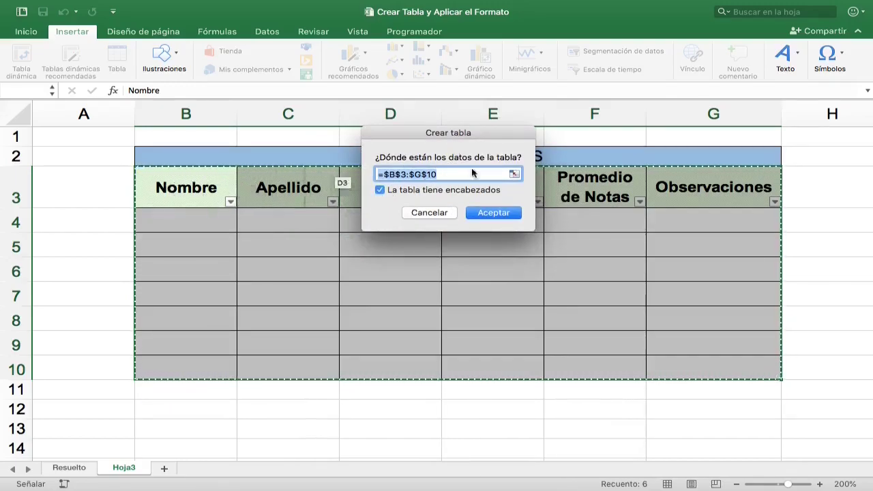
{"action": "left_click", "coordinate": [507, 213]}
{"action": "left_click", "coordinate": [374, 246]}
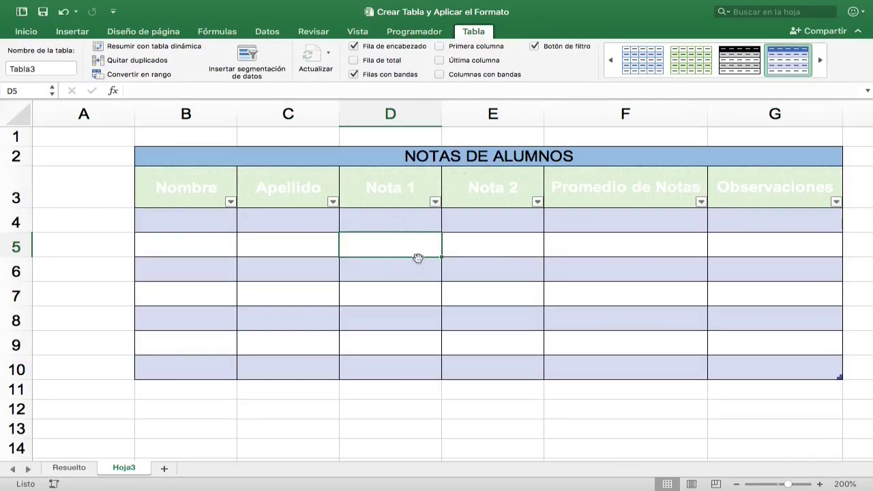
Set the font color of the headers B3:G3 to Automático and slightly narrow column A
{"action": "left_click_drag", "start_coordinate": [204, 187], "coordinate": [758, 191]}
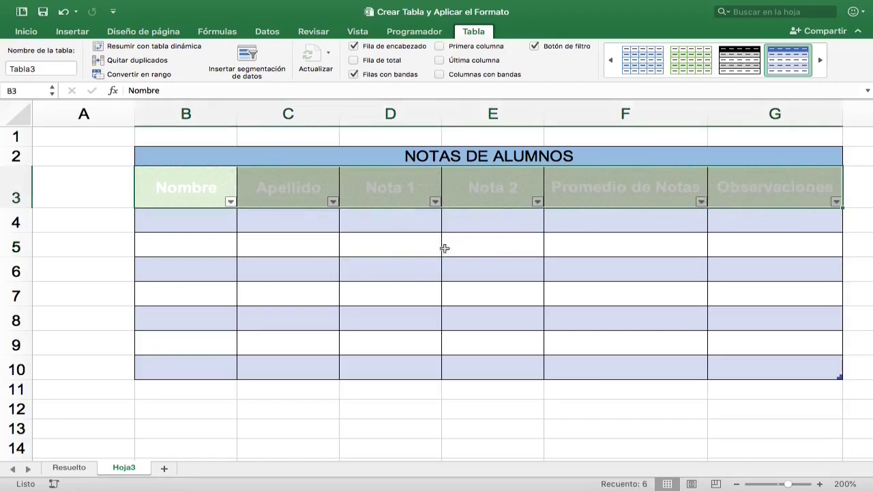
{"action": "left_click", "coordinate": [27, 32]}
{"action": "left_click", "coordinate": [229, 70]}
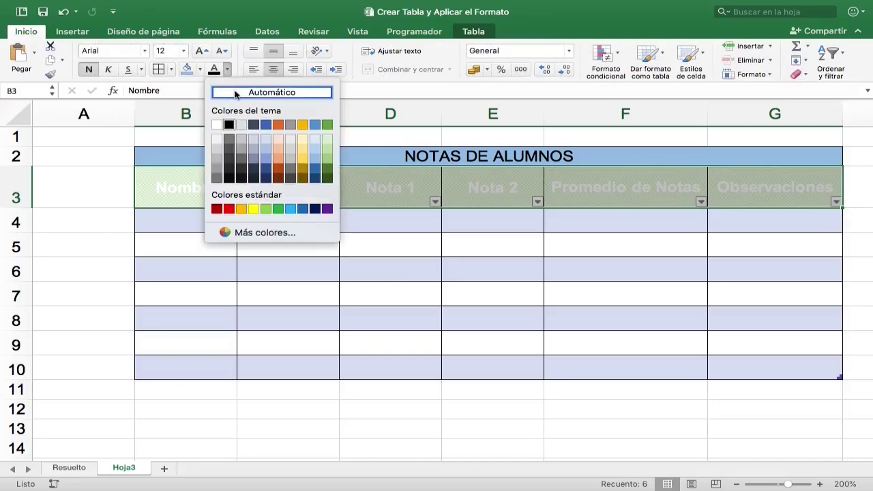
{"action": "left_click", "coordinate": [236, 93]}
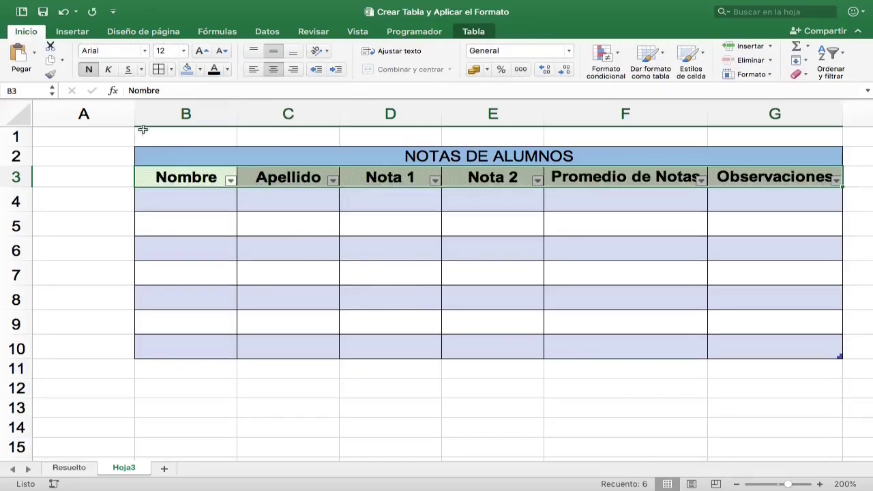
{"action": "left_click_drag", "start_coordinate": [134, 113], "coordinate": [123, 113]}
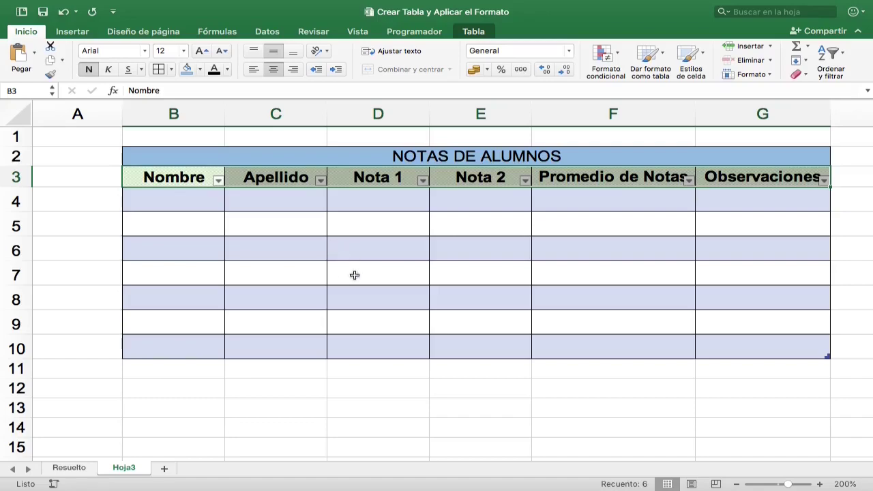
{"action": "left_click", "coordinate": [294, 276]}
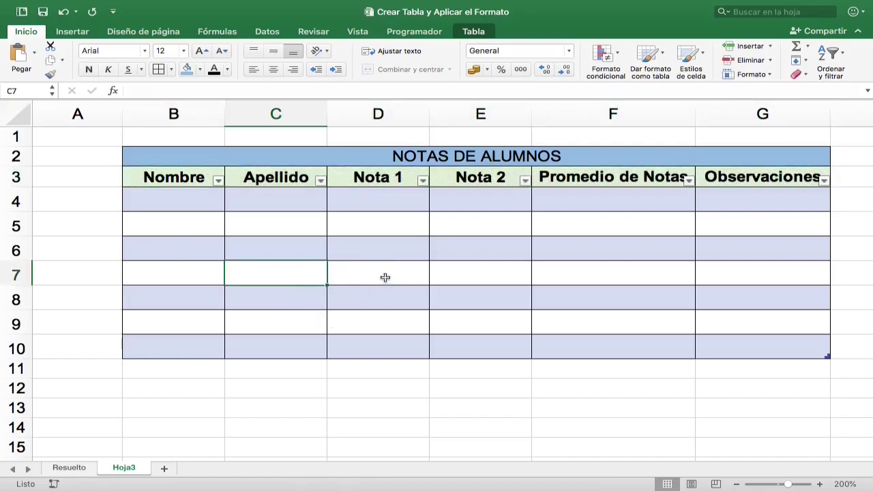
Rename the table as Notas
{"action": "left_click", "coordinate": [472, 32]}
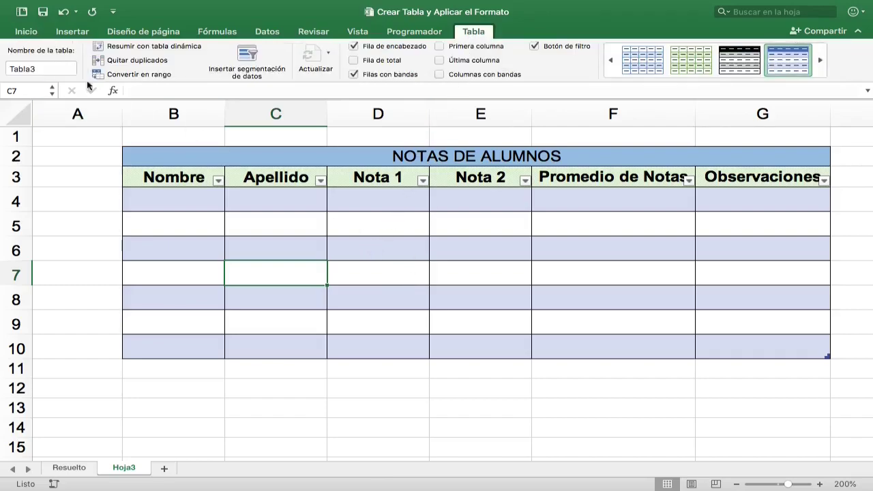
{"action": "double_click", "coordinate": [60, 67]}
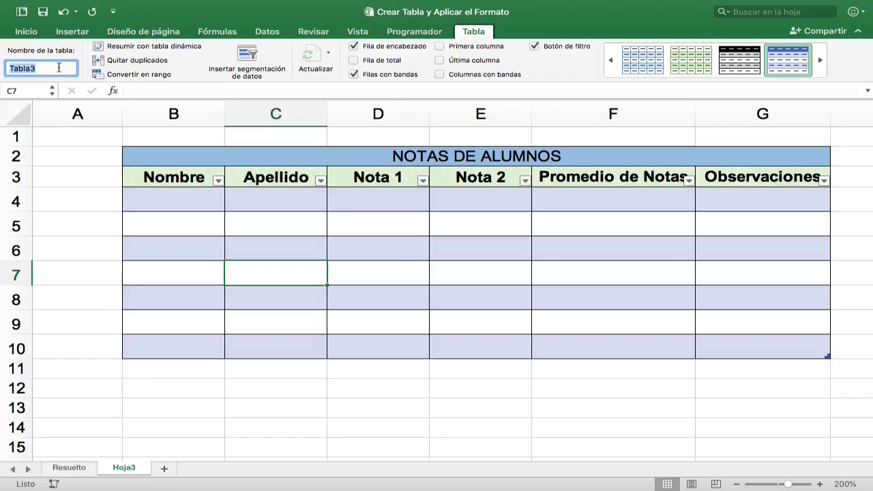
{"action": "type", "text": "Notas"}
{"action": "key", "text": "Return"}
{"action": "key", "text": "Return"}
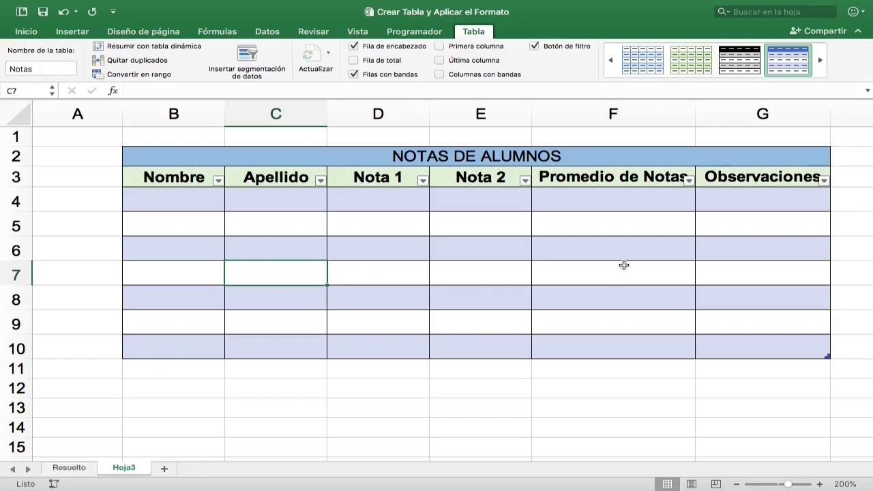
In the first Promedio de Notas cell, F4, enter the formula =([@[Nota 1]]+[@[Nota 2]]/2)
{"action": "left_click", "coordinate": [590, 201]}
{"action": "type", "text": "="}
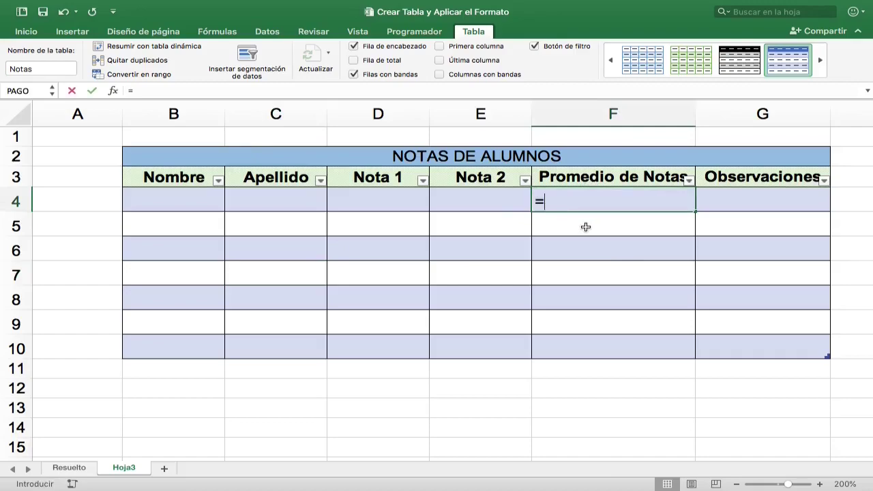
{"action": "type", "text": "("}
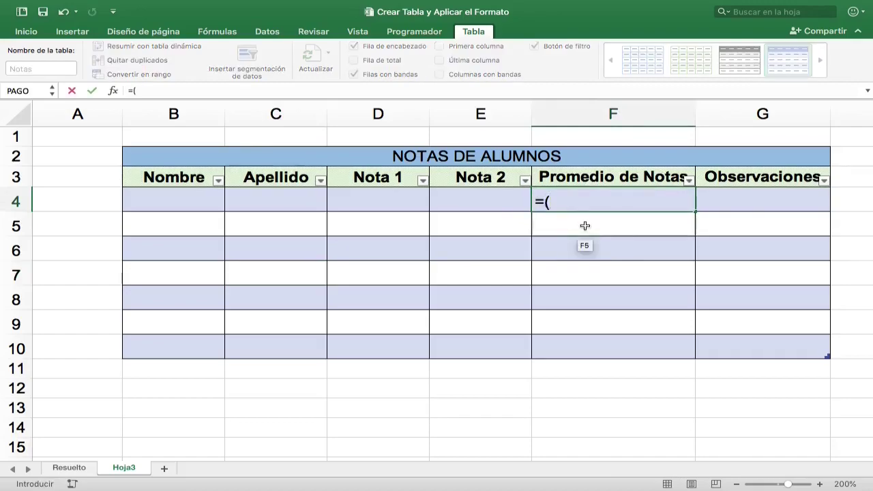
{"action": "left_click", "coordinate": [404, 197]}
{"action": "type", "text": "+"}
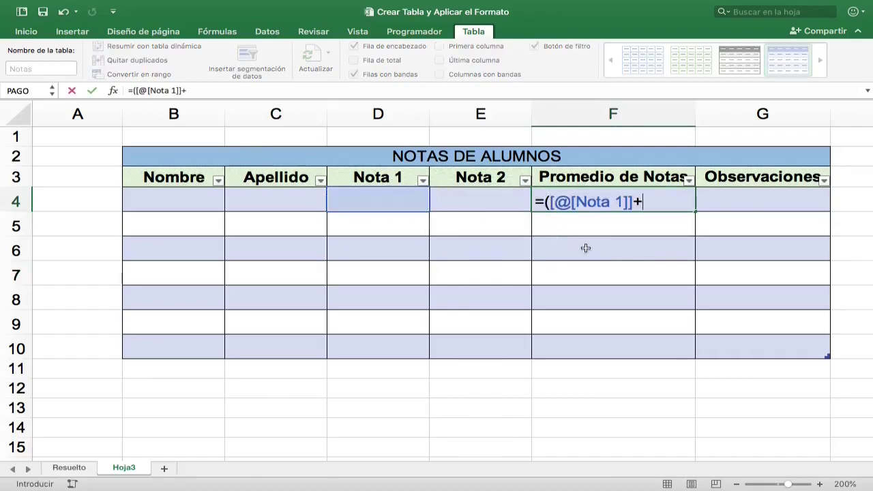
{"action": "left_click", "coordinate": [478, 205]}
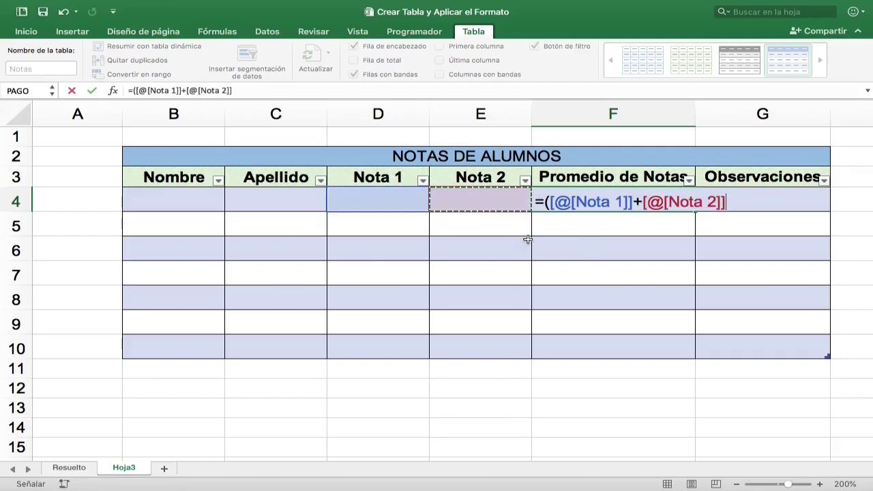
{"action": "type", "text": ")"}
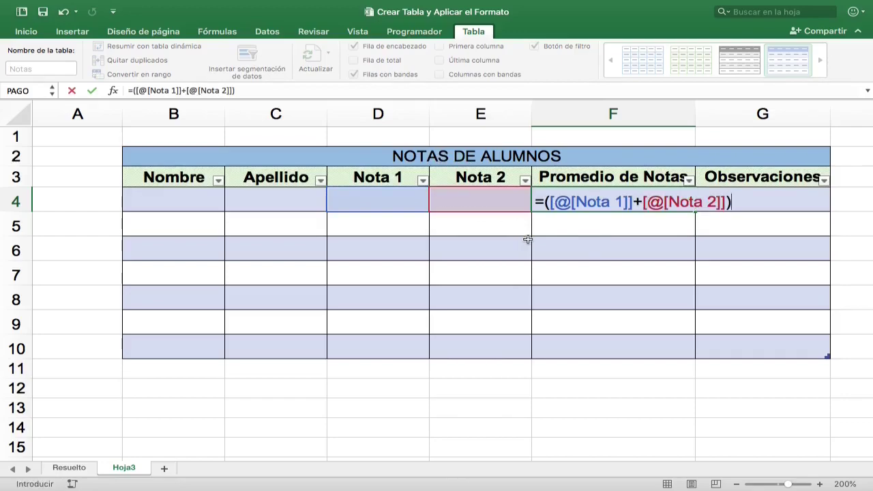
{"action": "type", "text": "/2"}
{"action": "key", "text": "Return"}
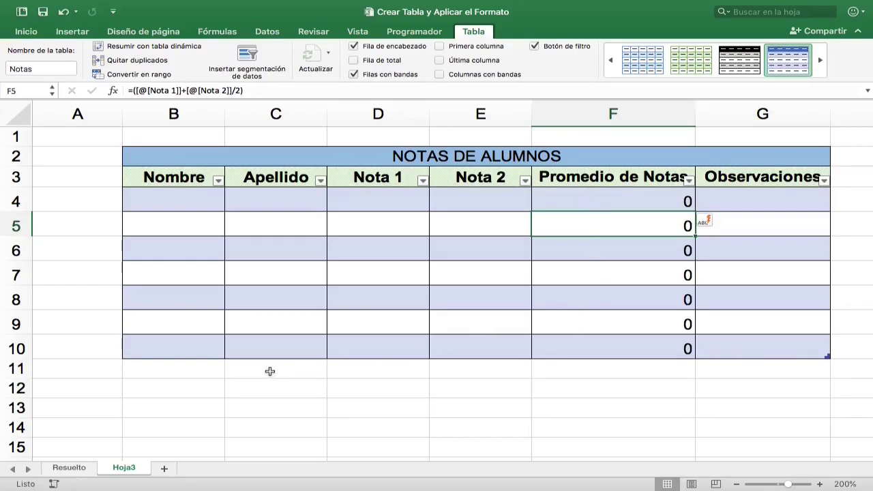
Extend the table by a row by entering a student's name in B11, and clear the name while keeping the row
{"action": "left_click", "coordinate": [217, 369]}
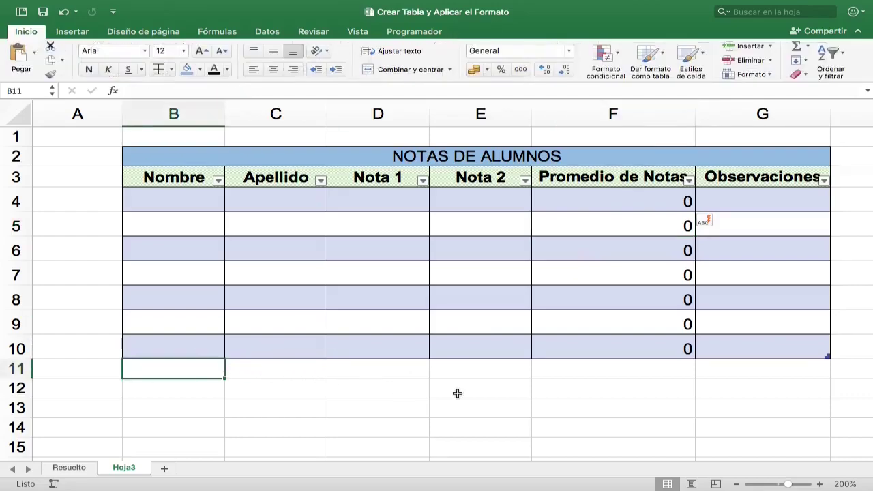
{"action": "type", "text": "carlitos"}
{"action": "key", "text": "Return"}
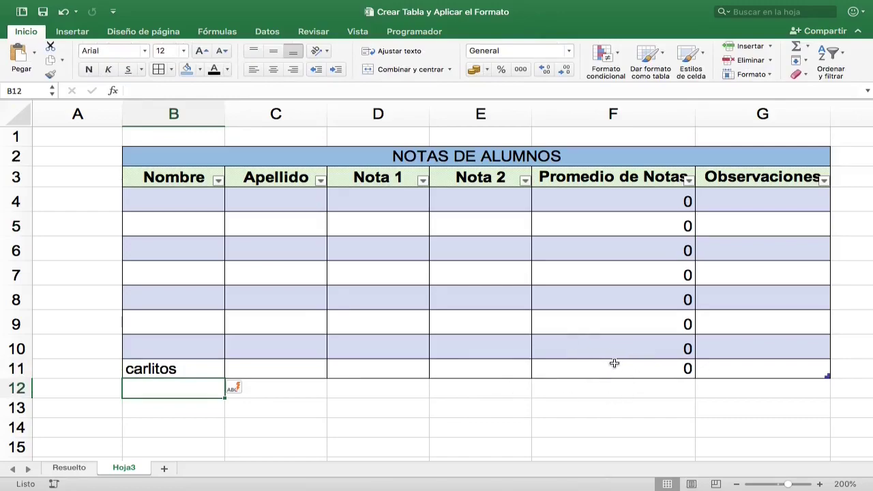
{"action": "left_click", "coordinate": [200, 366]}
{"action": "key", "text": "super+z"}
{"action": "left_click", "coordinate": [202, 367]}
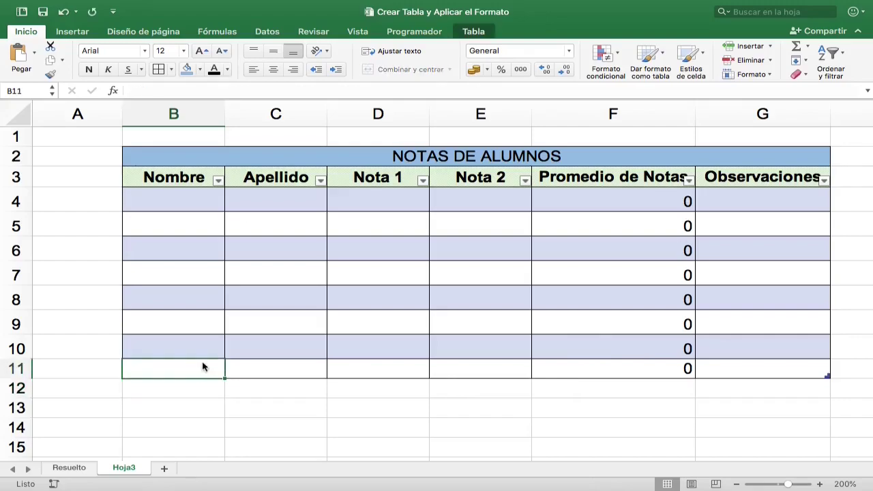
Fill the Nombre cells B4:B11 with light orange and add a table row by entering frio in B12
{"action": "left_click_drag", "start_coordinate": [179, 196], "coordinate": [194, 366]}
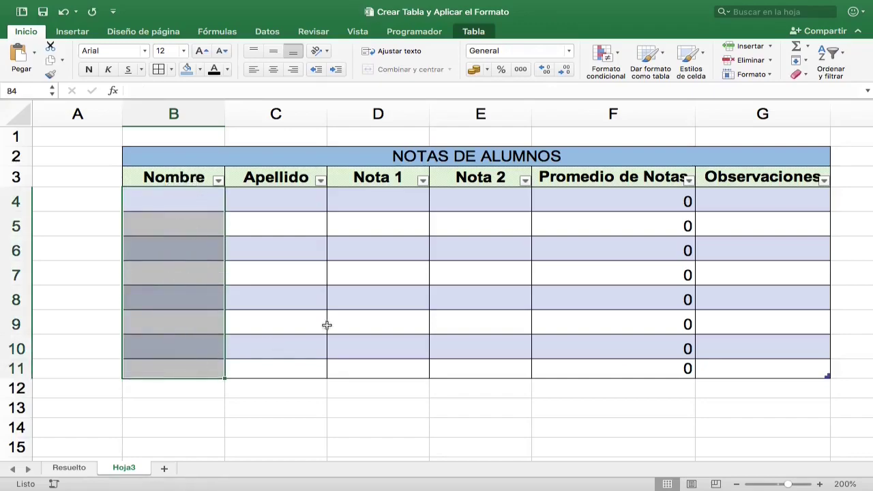
{"action": "left_click", "coordinate": [200, 70]}
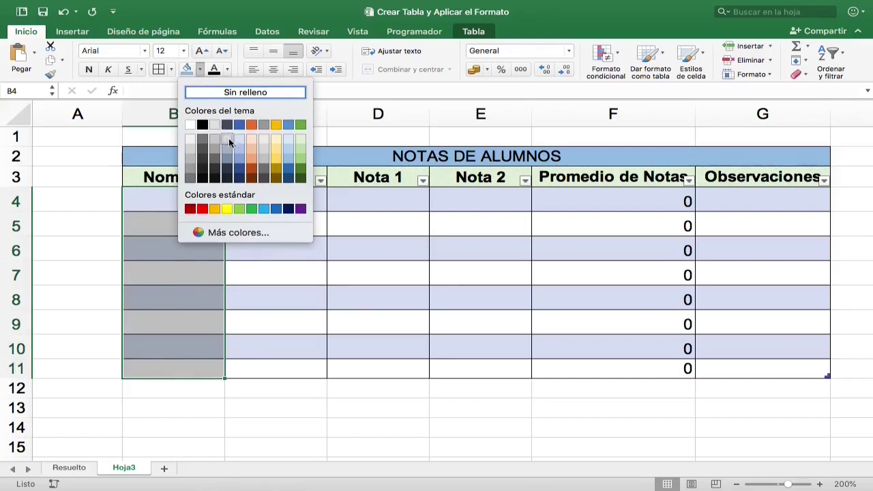
{"action": "left_click", "coordinate": [251, 141]}
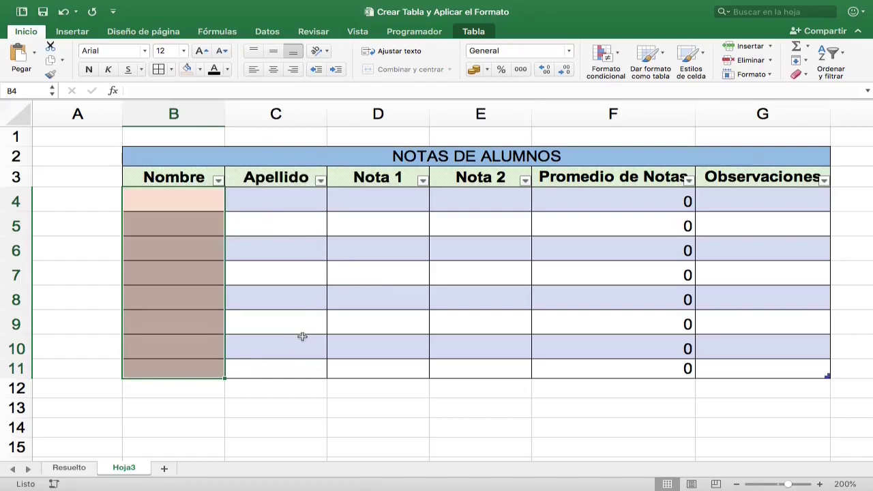
{"action": "left_click", "coordinate": [195, 387]}
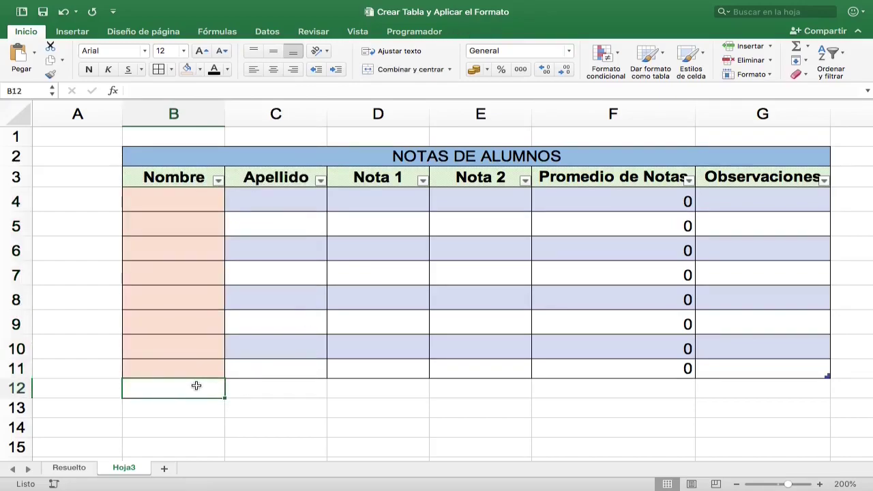
{"action": "type", "text": "frio"}
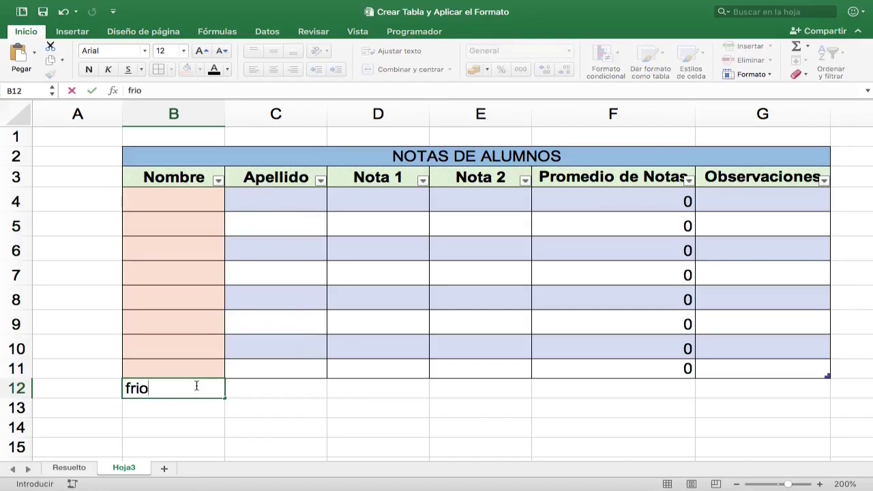
{"action": "key", "text": "Return"}
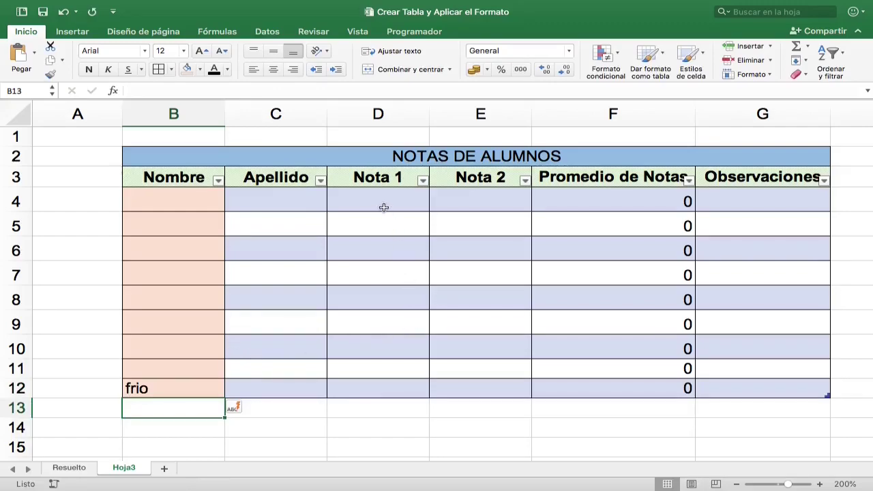
Fill the Nota 1 cells D4:D12 with gold and add a table row by entering a student's name in D13
{"action": "left_click_drag", "start_coordinate": [385, 198], "coordinate": [385, 394]}
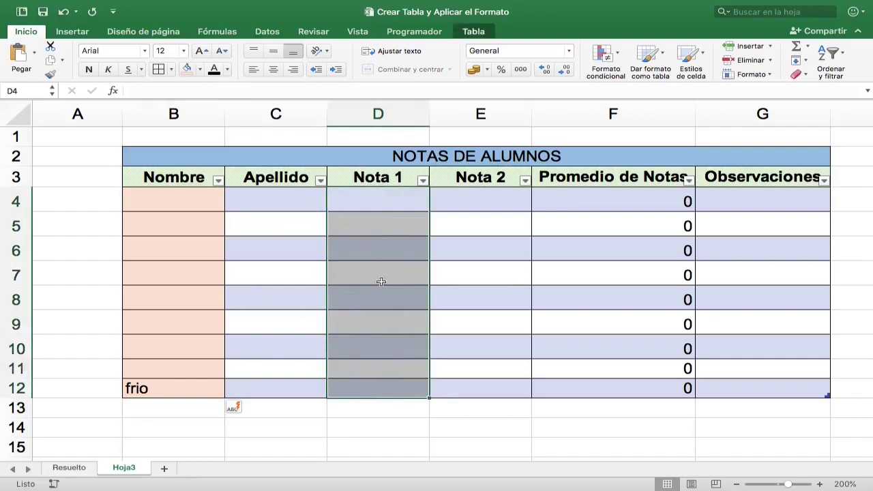
{"action": "left_click", "coordinate": [199, 69]}
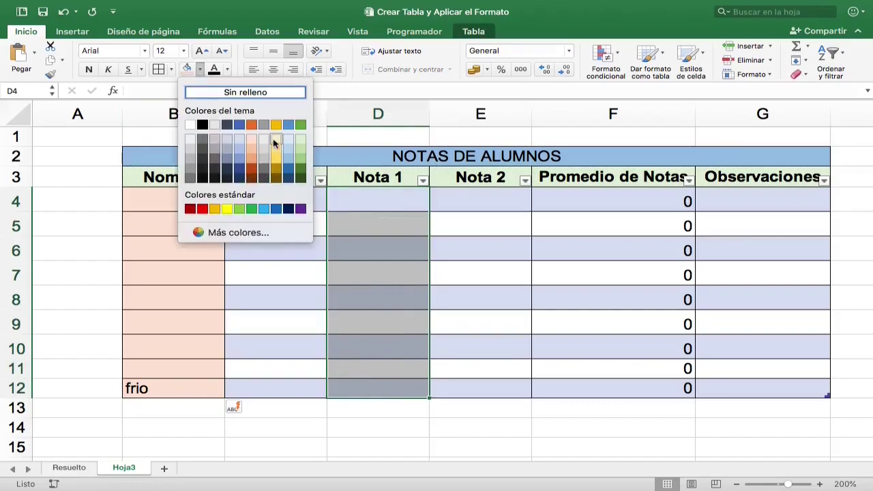
{"action": "left_click", "coordinate": [275, 124]}
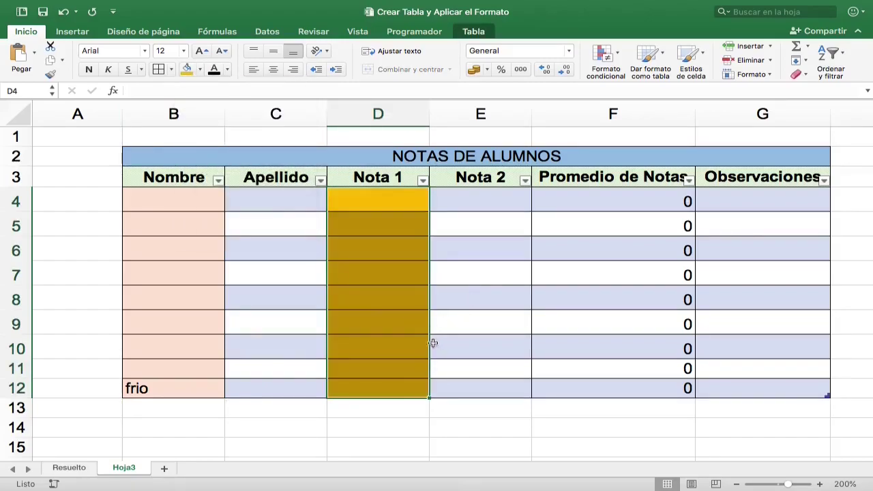
{"action": "left_click", "coordinate": [378, 411]}
{"action": "type", "text": "luisito"}
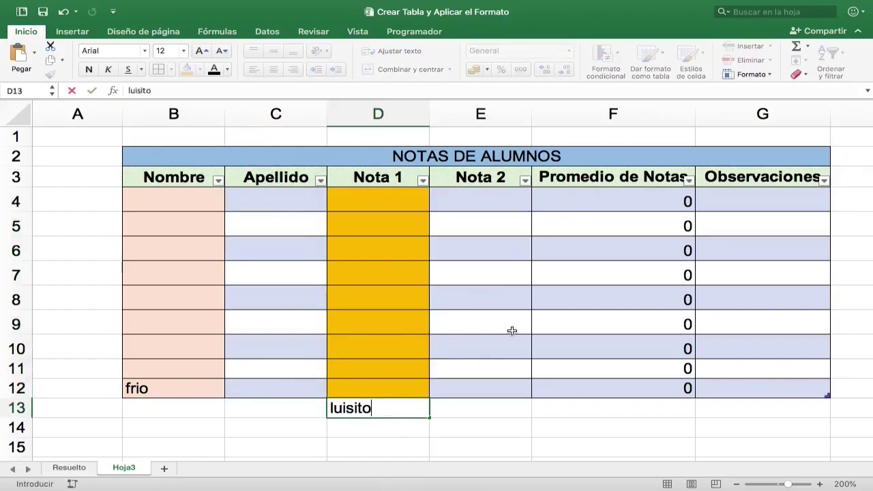
{"action": "key", "text": "Return"}
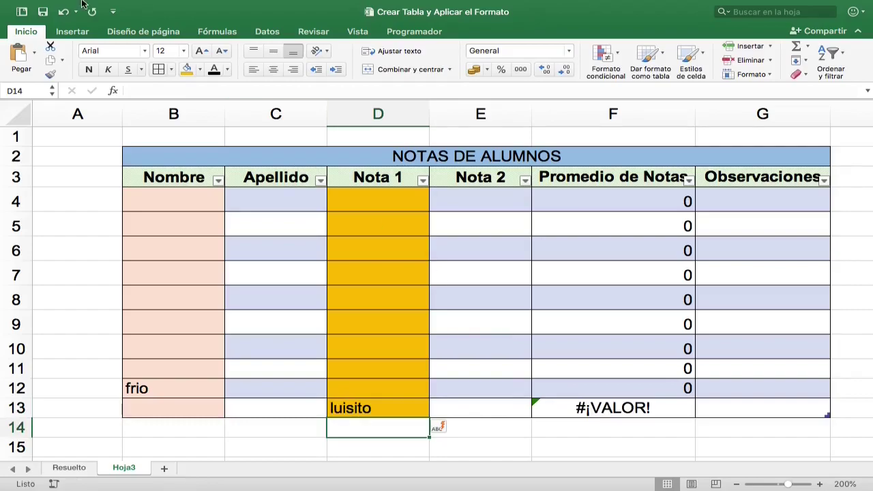
Enter four first names in cell D17 below the table, each on its own line within the cell
{"action": "left_click", "coordinate": [81, 32]}
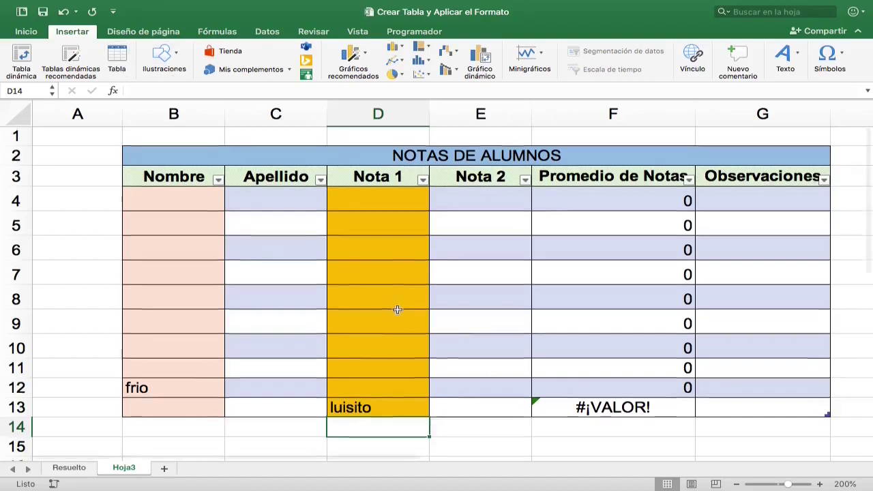
{"action": "scroll", "coordinate": [392, 300], "scroll_direction": "down", "scroll_amount": 5}
{"action": "left_click", "coordinate": [379, 350]}
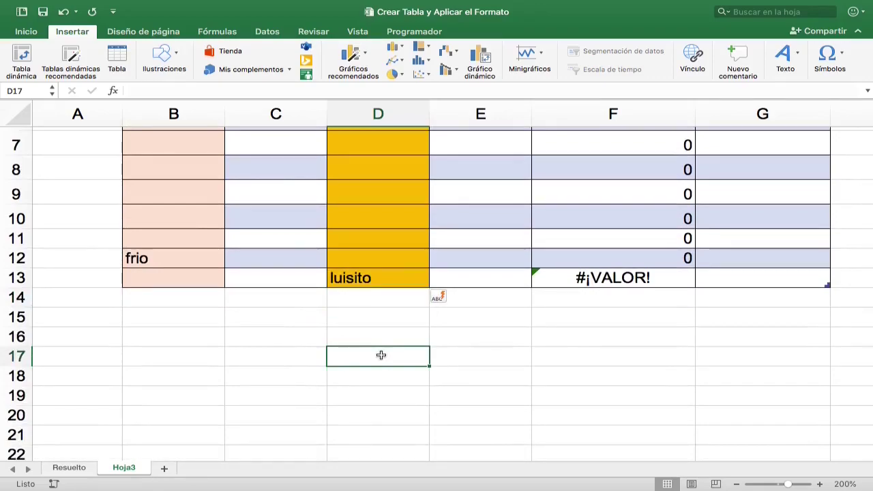
{"action": "type", "text": "Mateo"}
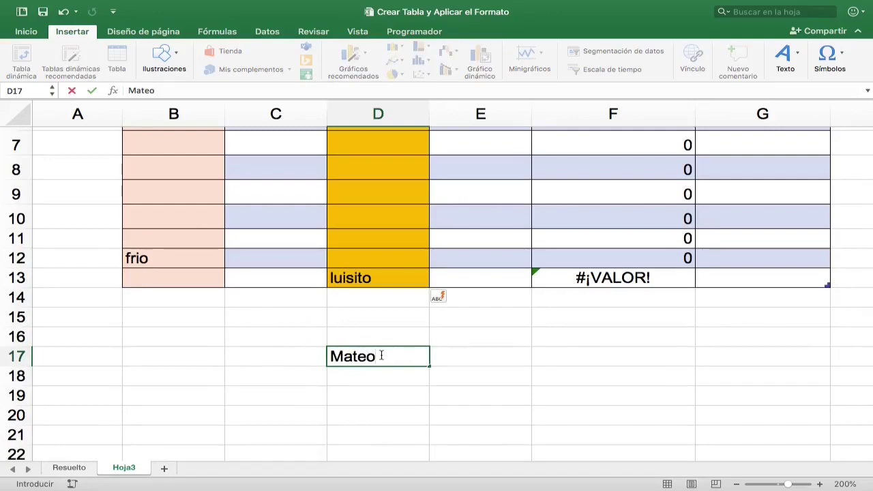
{"action": "key", "text": "ctrl+alt+Return"}
{"action": "type", "text": "Juan"}
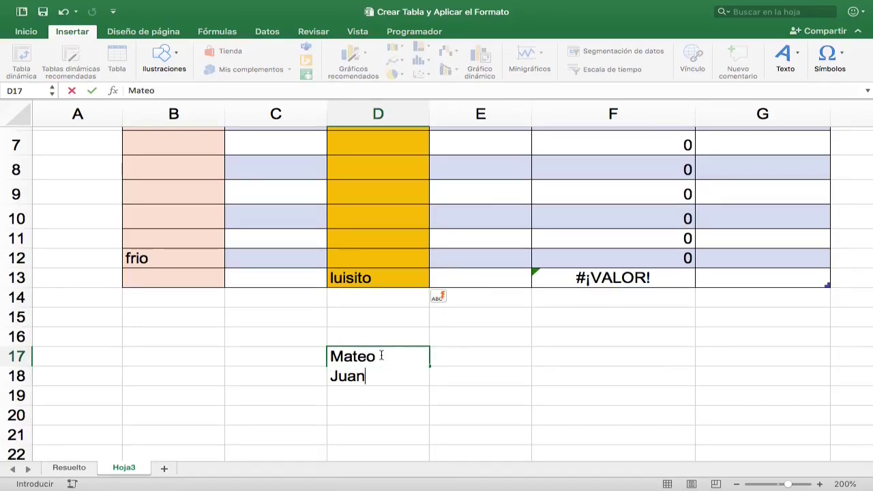
{"action": "key", "text": "ctrl+alt+Return"}
{"action": "type", "text": "Pedro"}
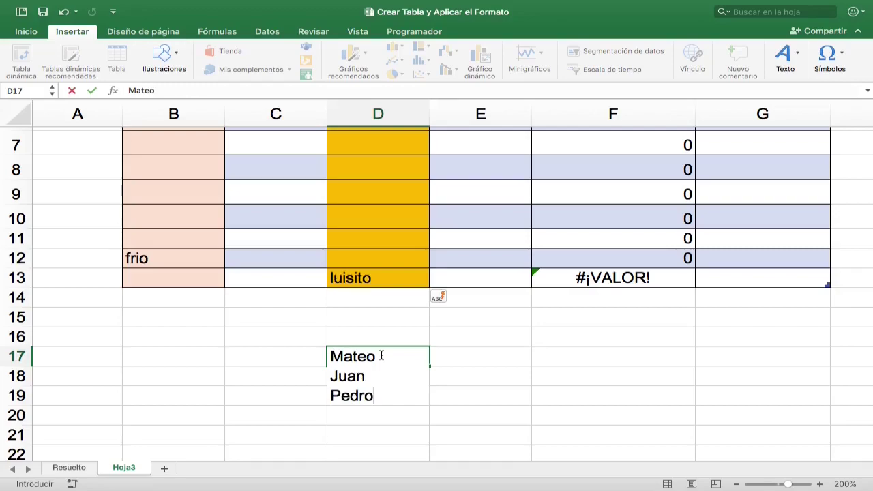
{"action": "key", "text": "ctrl+alt+Return"}
{"action": "type", "text": "Maria"}
{"action": "key", "text": "Return"}
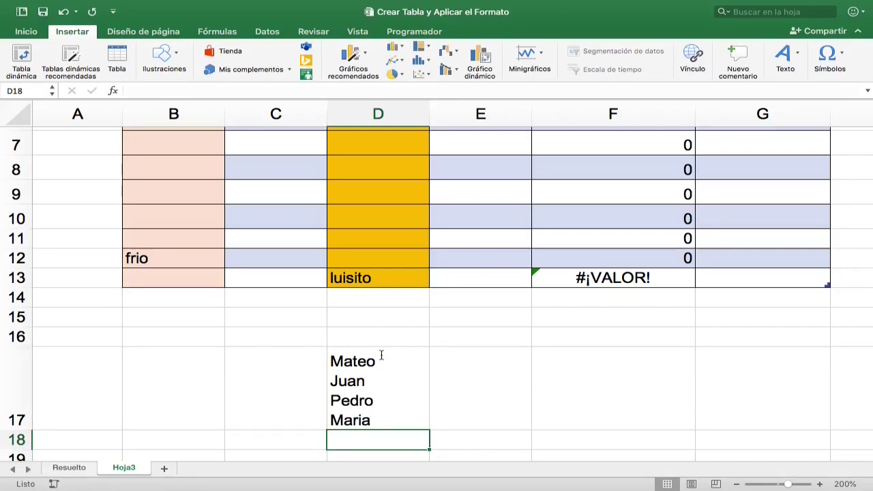
Enter two first names in separate cells, one in E17 and the other in E18
{"action": "key", "text": "Right"}
{"action": "key", "text": "Up"}
{"action": "type", "text": "Mateo"}
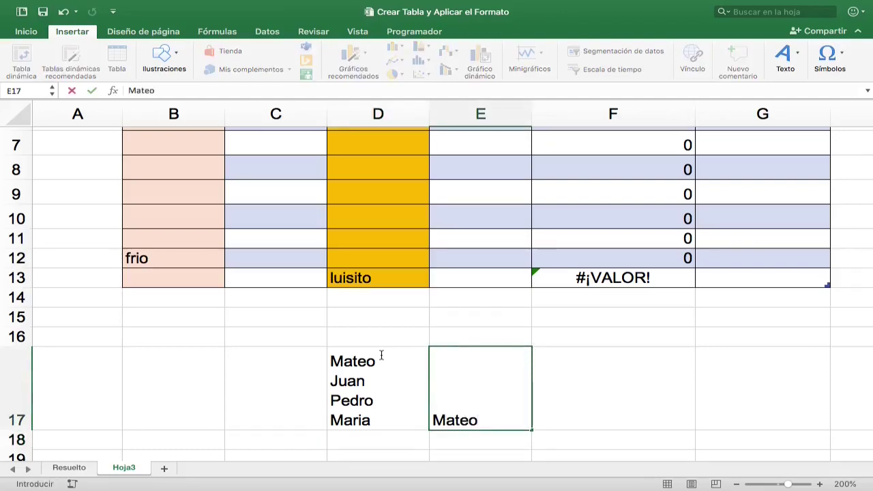
{"action": "key", "text": "Return"}
{"action": "scroll", "coordinate": [381, 355], "scroll_direction": "down", "scroll_amount": 4}
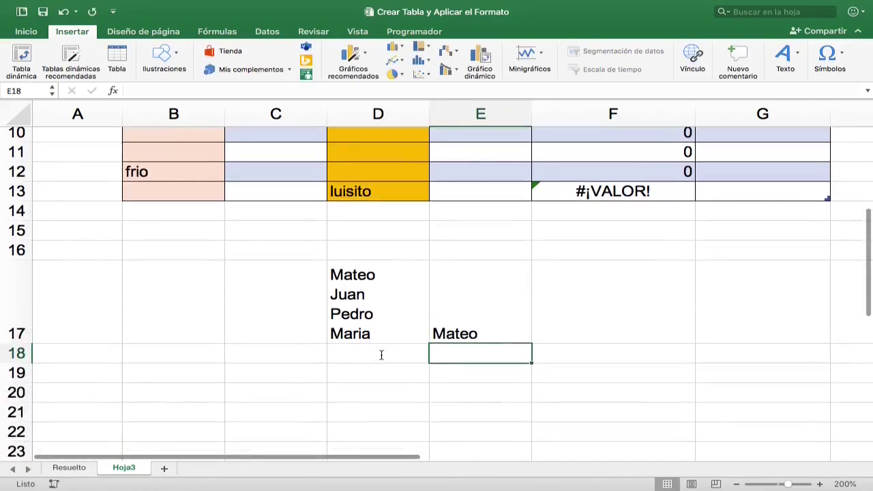
{"action": "type", "text": "Juan"}
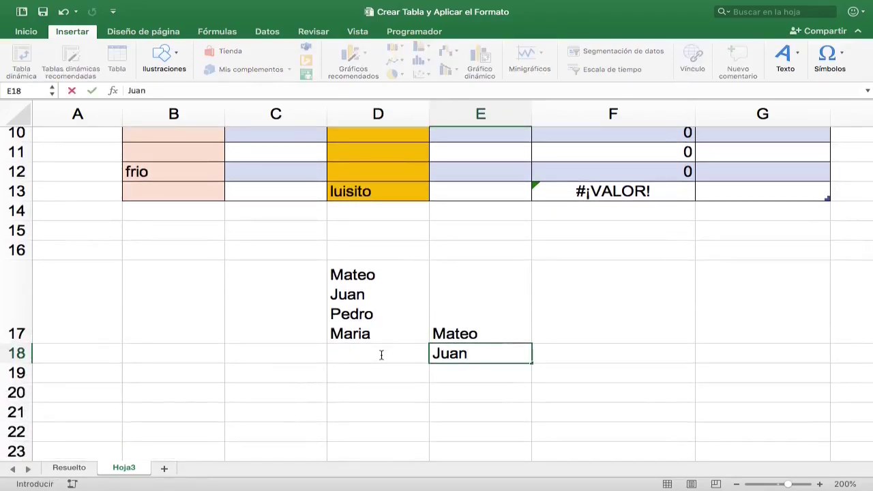
{"action": "key", "text": "Return"}
{"action": "scroll", "coordinate": [381, 355], "scroll_direction": "up", "scroll_amount": 1}
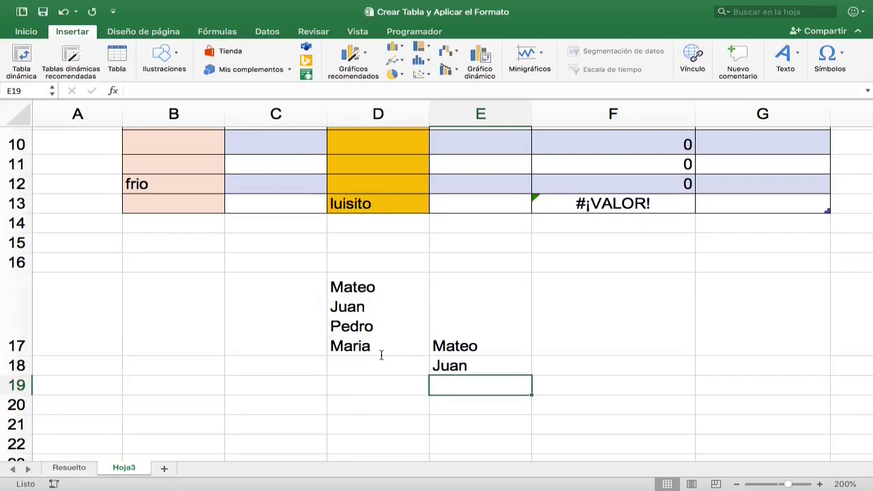
Clear the names from cells E18 and E17
{"action": "key", "text": "Up"}
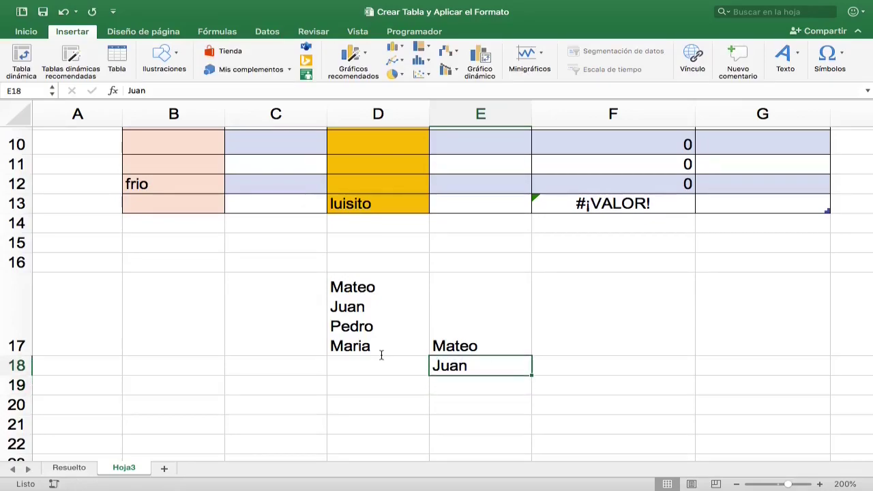
{"action": "key", "text": "Delete"}
{"action": "key", "text": "Up"}
{"action": "key", "text": "Delete"}
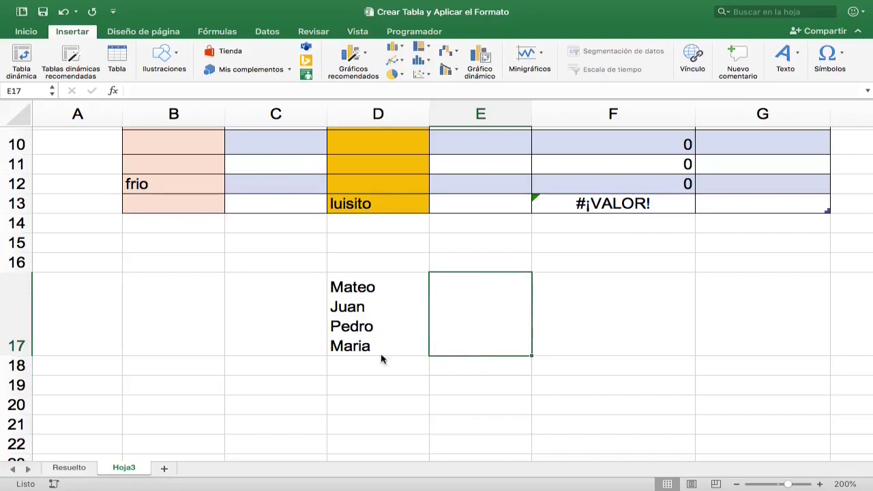
Enter two first names in cell E17, separated by a line break within the cell
{"action": "type", "text": "Juan"}
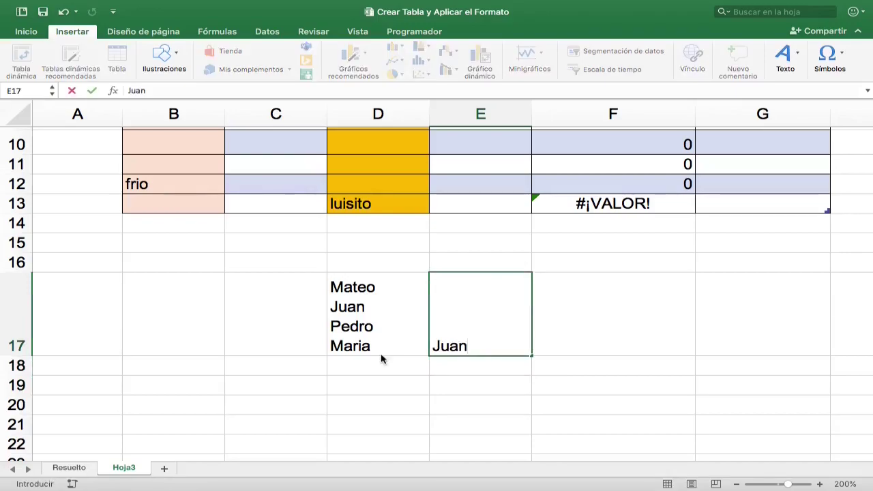
{"action": "key", "text": "alt+Return"}
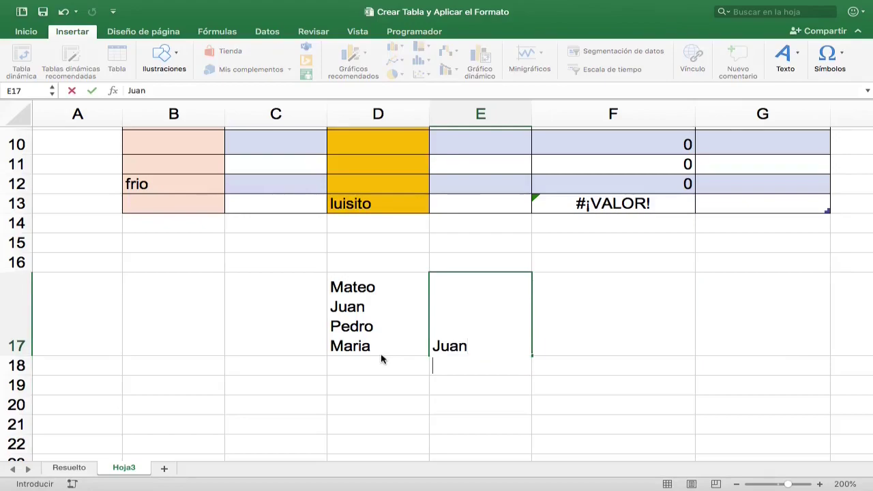
{"action": "type", "text": "Pedro"}
{"action": "key", "text": "Return"}
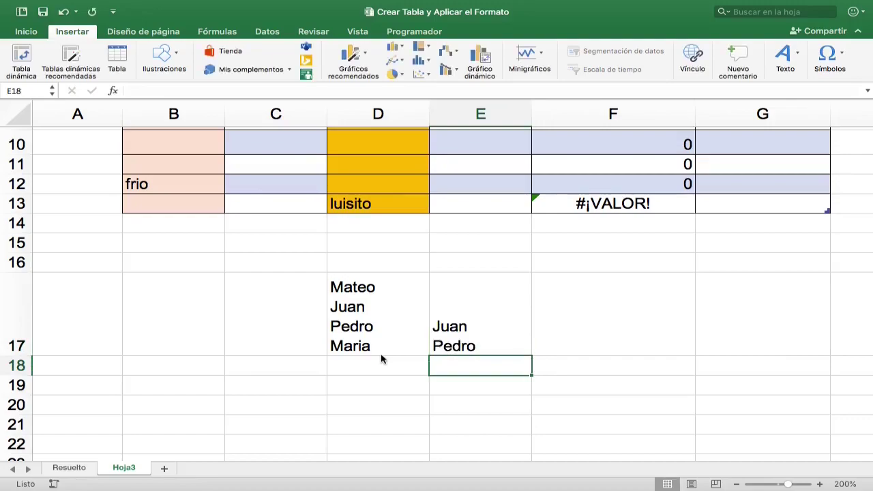